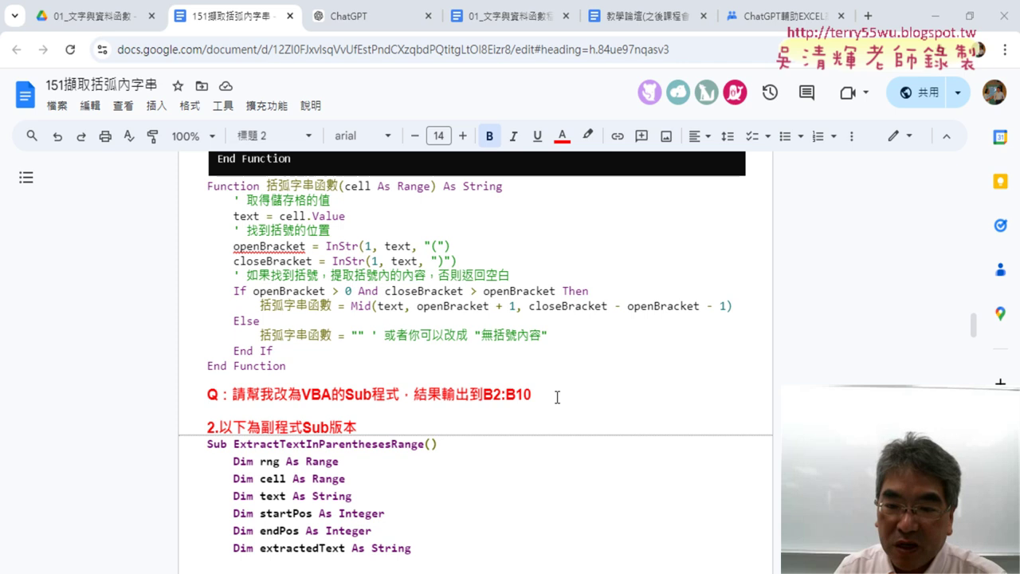
- Highlight '結果輸出到B2:B10' and then 'Sub程式' in yellow in the question line
left_click_drag(622, 392, 232, 394)
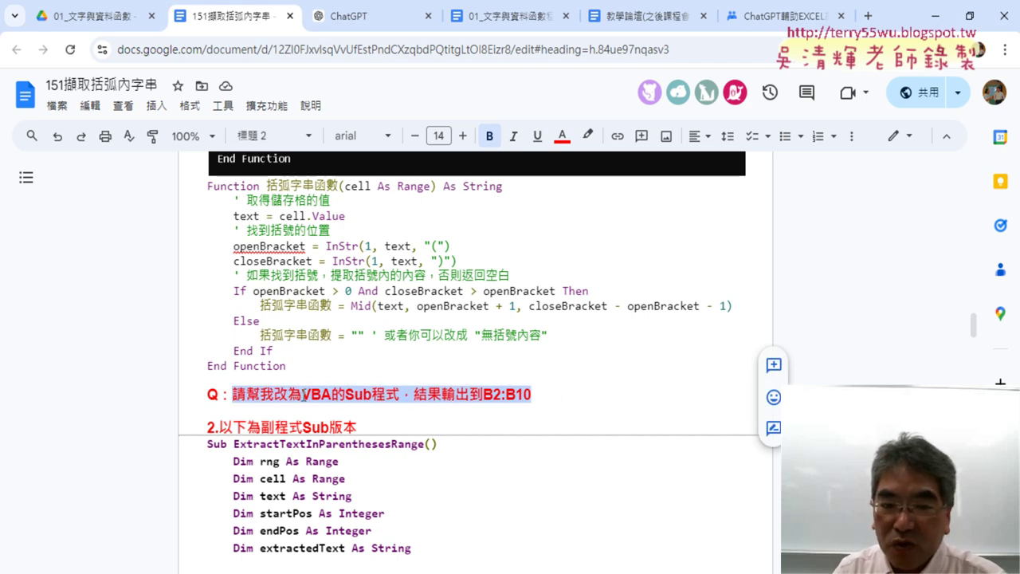
left_click_drag(398, 395, 348, 400)
mouse_move(416, 399)
left_mouse_down()
mouse_move(537, 397)
mouse_move(408, 392)
left_mouse_up()
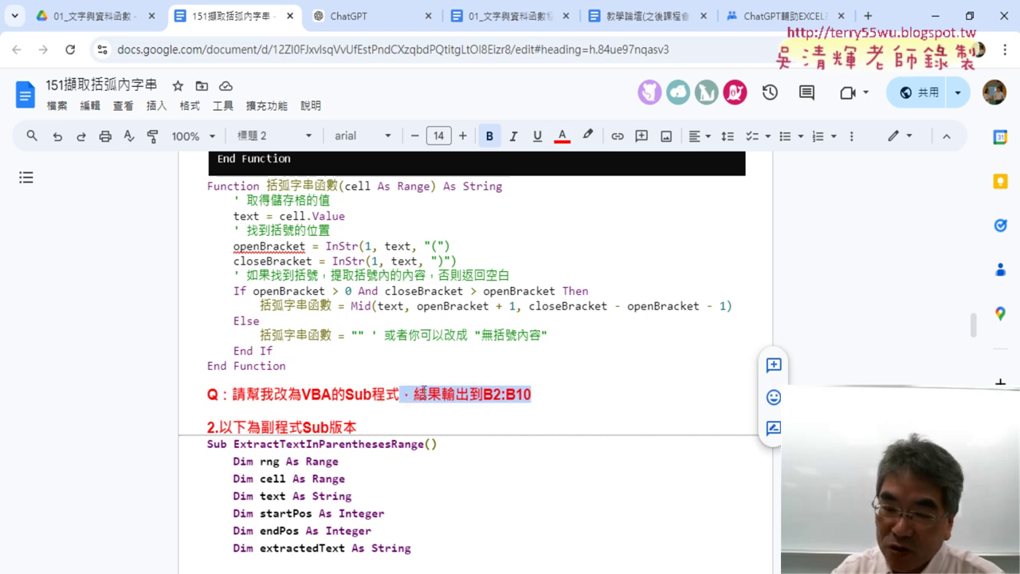
left_click_drag(568, 394, 413, 394)
left_click(588, 135)
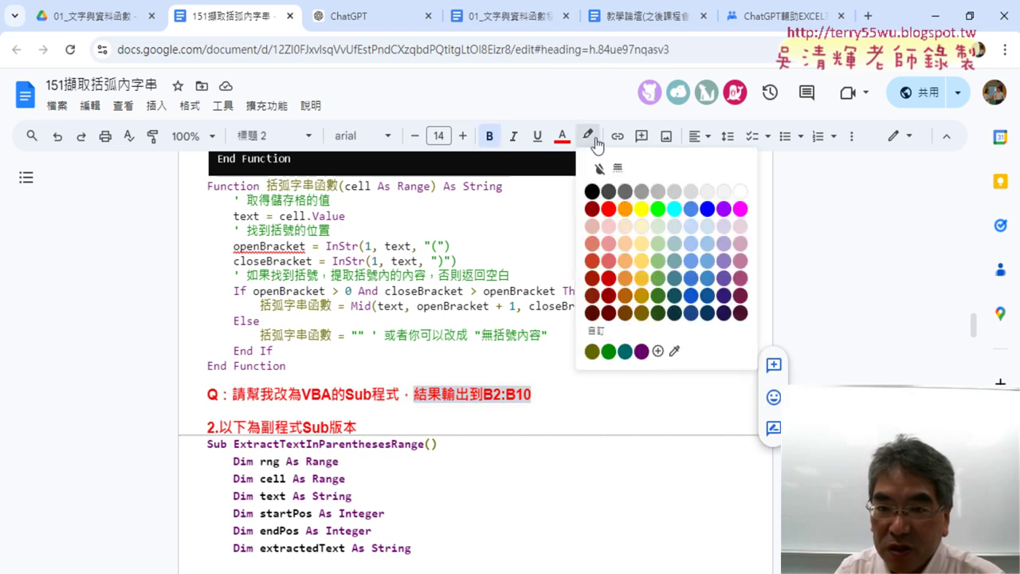
left_click(640, 210)
left_click_drag(399, 394, 345, 394)
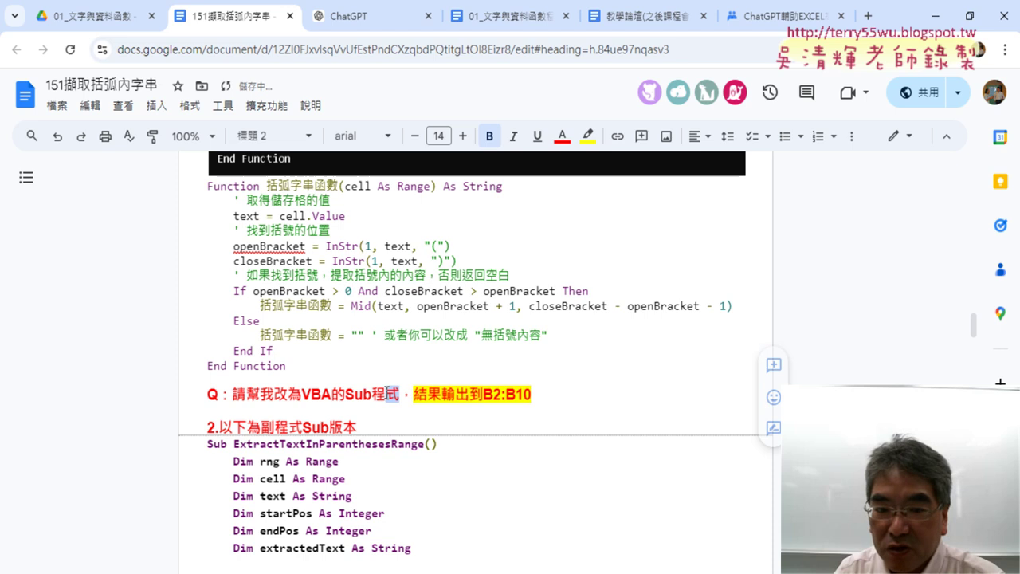
left_click(588, 135)
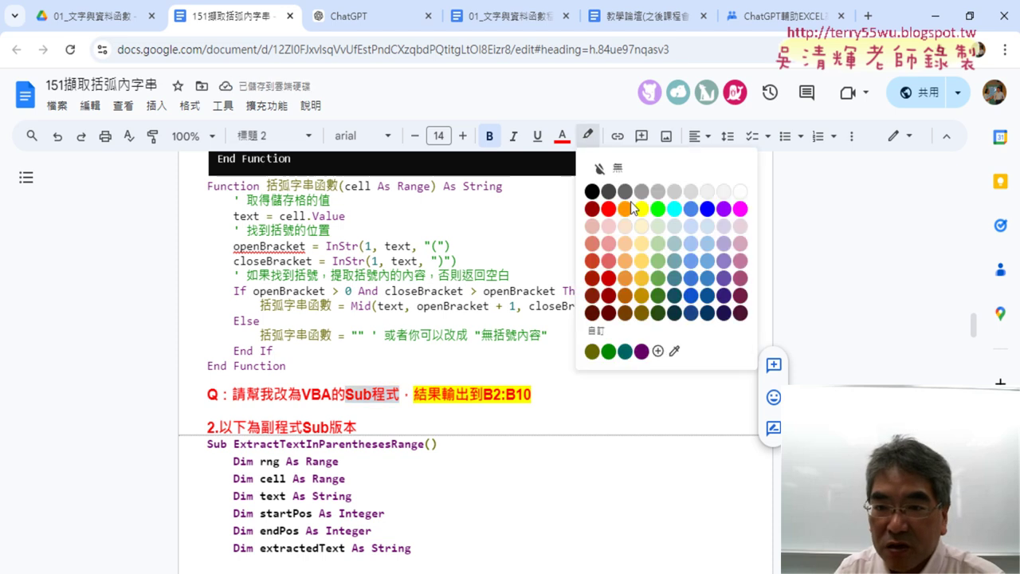
left_click(651, 230)
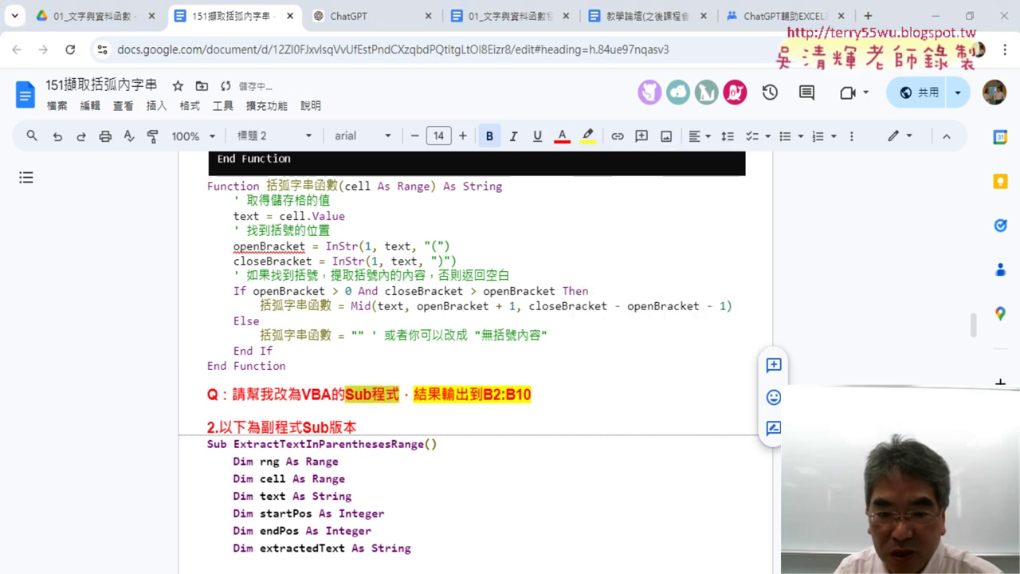
- Check the formulas in cells B2 and B10 of the Excel workbook, then return to the doc
left_click(208, 504)
left_click(367, 239)
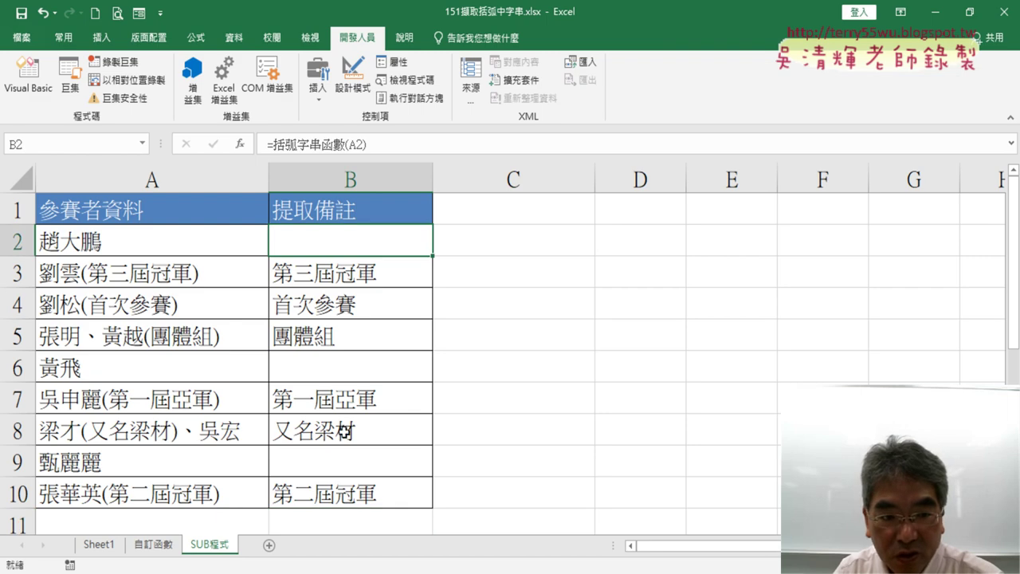
left_click(349, 488)
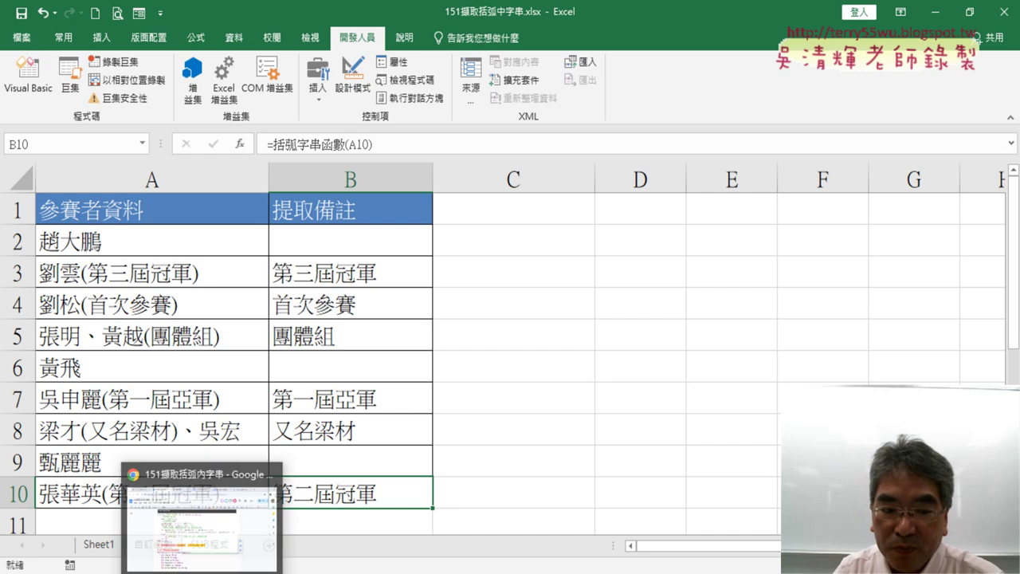
left_click(215, 547)
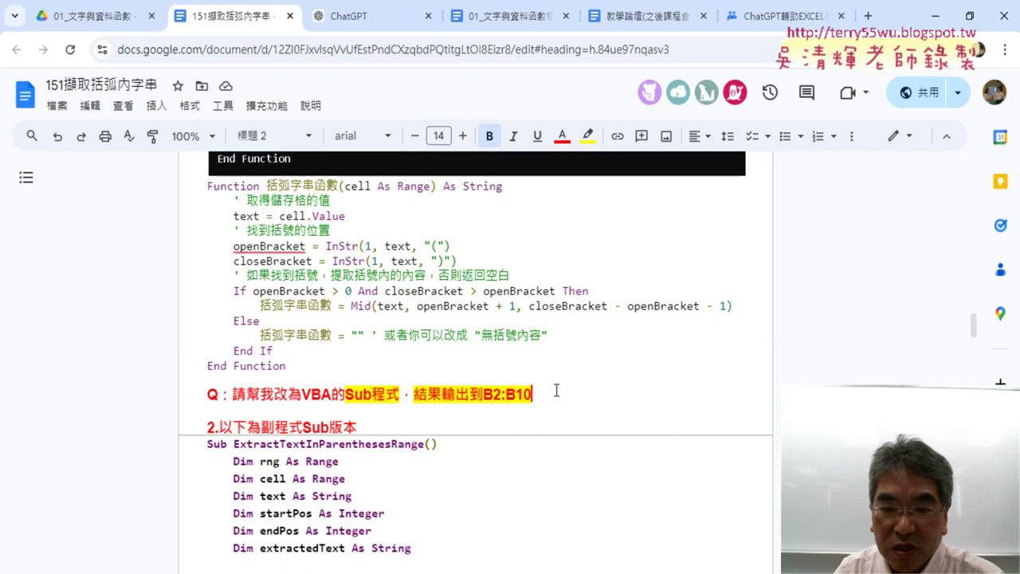
- Copy the question from the doc and send it to ChatGPT
left_click_drag(546, 391, 232, 392)
key("ctrl+c")
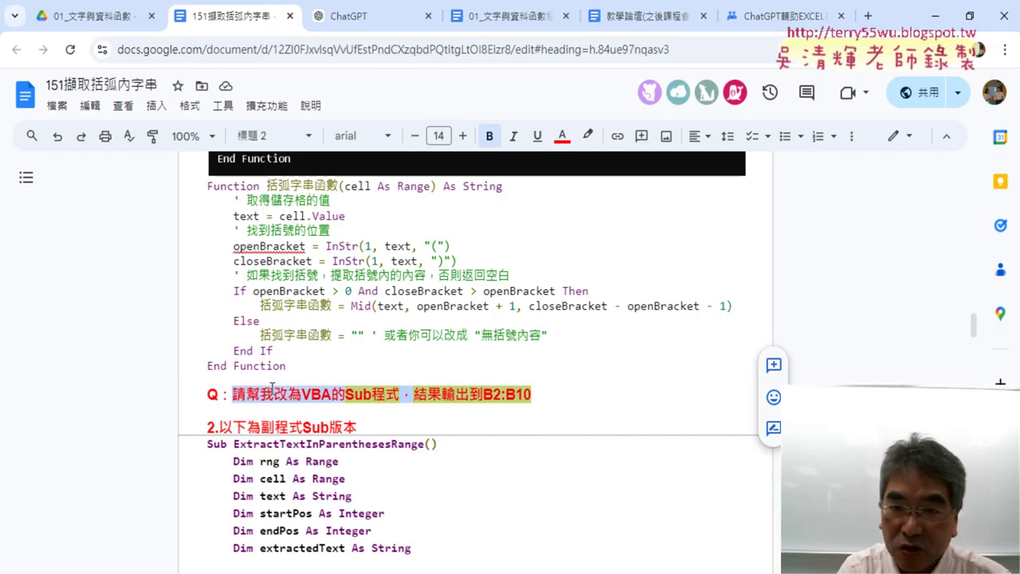
left_click(369, 11)
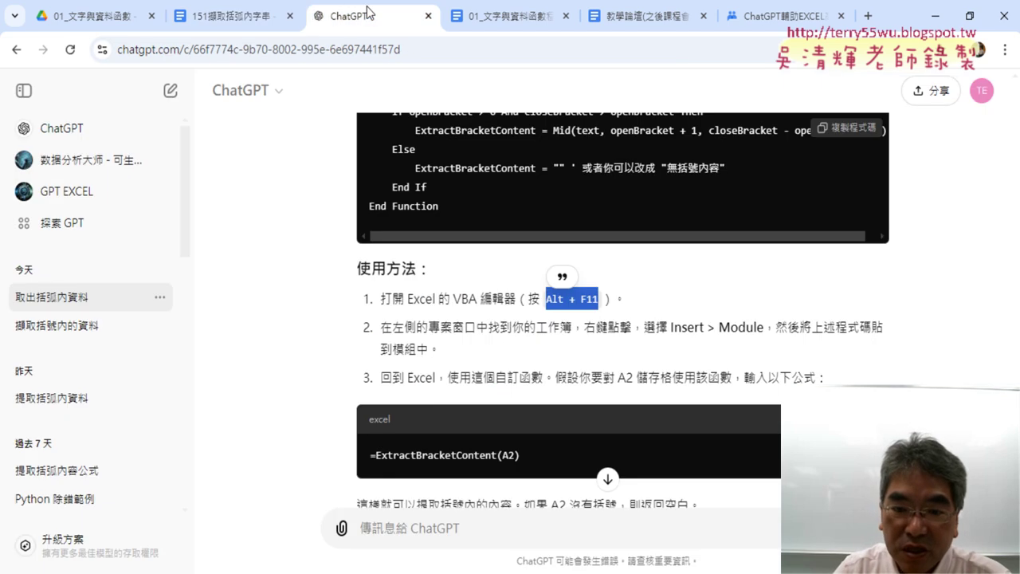
left_click(562, 531)
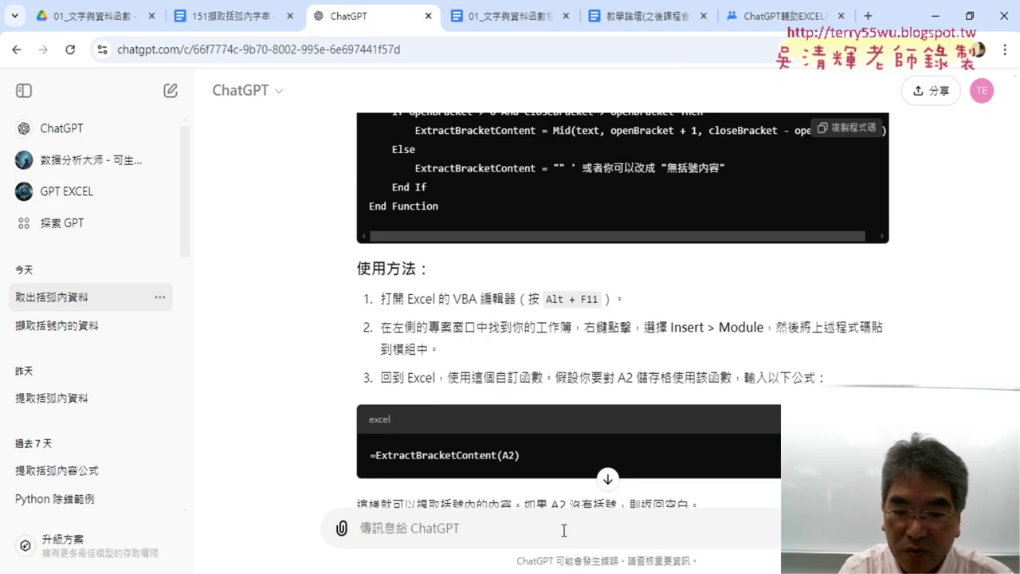
key("ctrl+v")
key("Return")
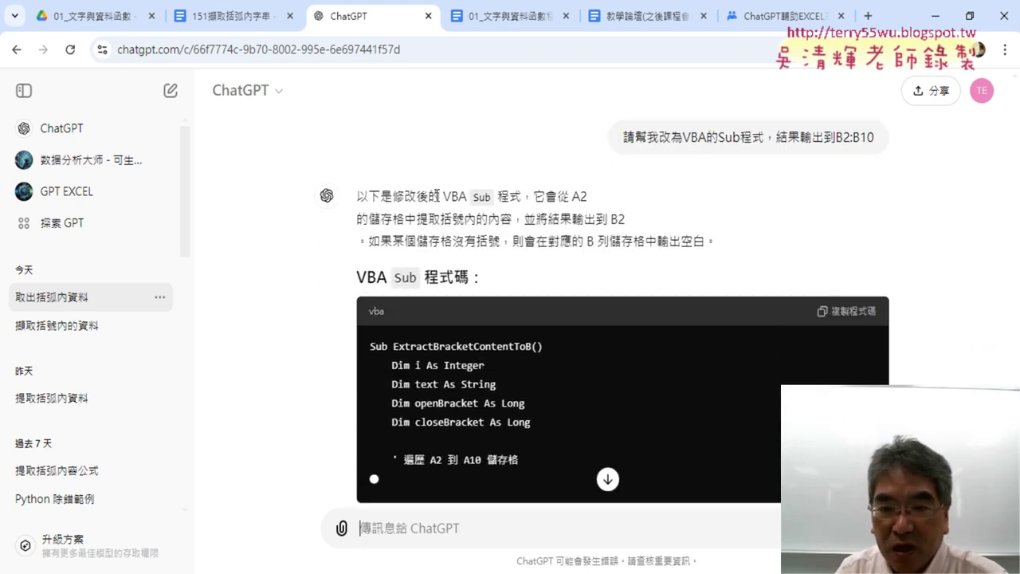
- Review the reply's use of A2 and B2, and copy the generated Sub code
left_click_drag(565, 196, 592, 201)
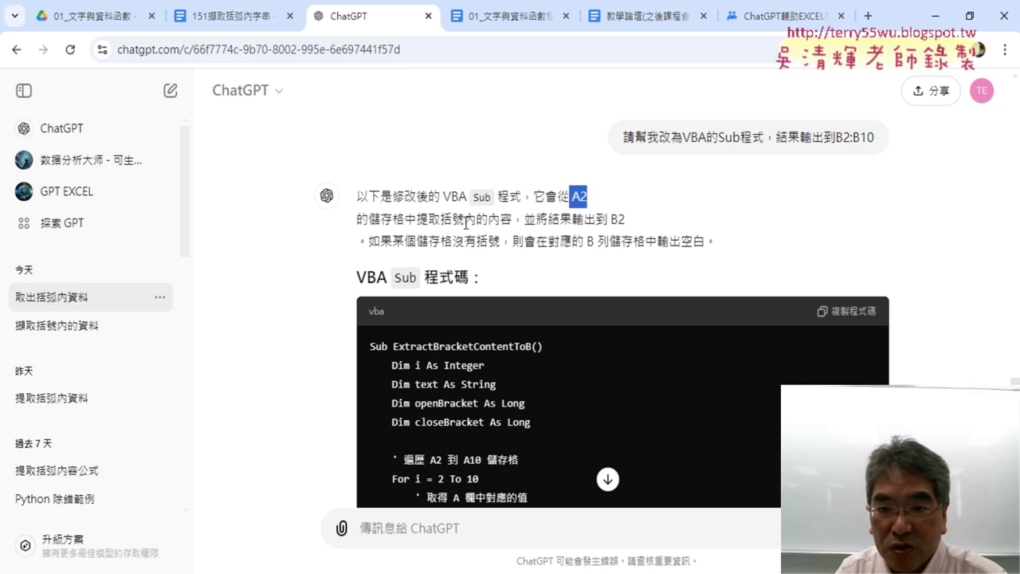
left_click_drag(610, 220, 628, 224)
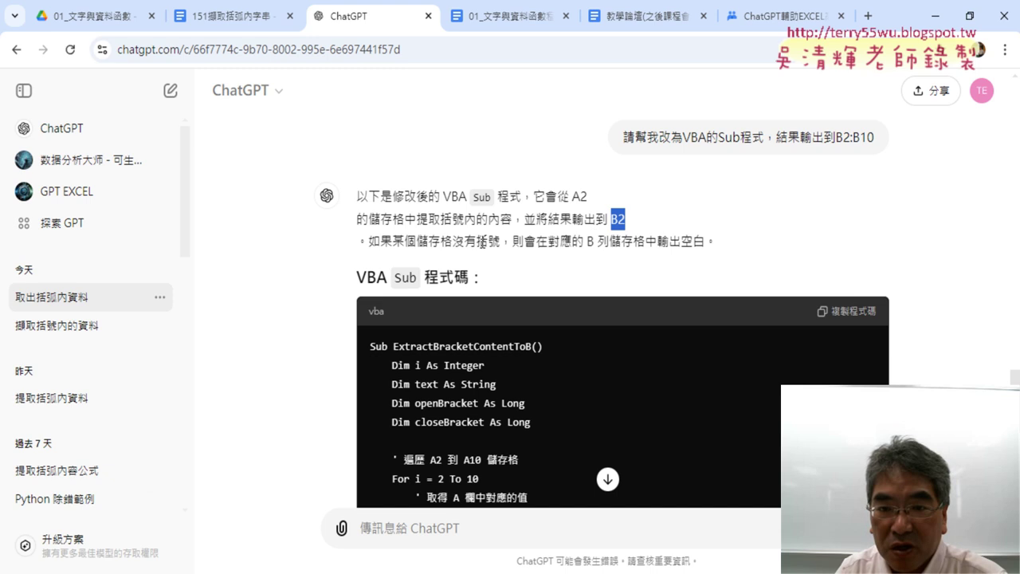
scroll(798, 242, "down", 2)
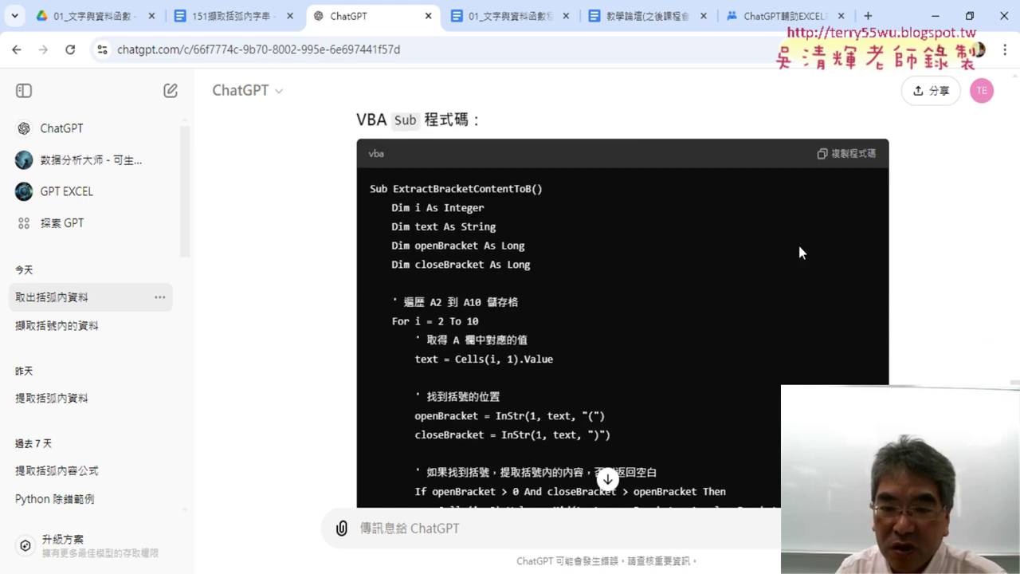
scroll(798, 243, "down", 3)
scroll(798, 242, "down", 2)
scroll(798, 242, "down", 2)
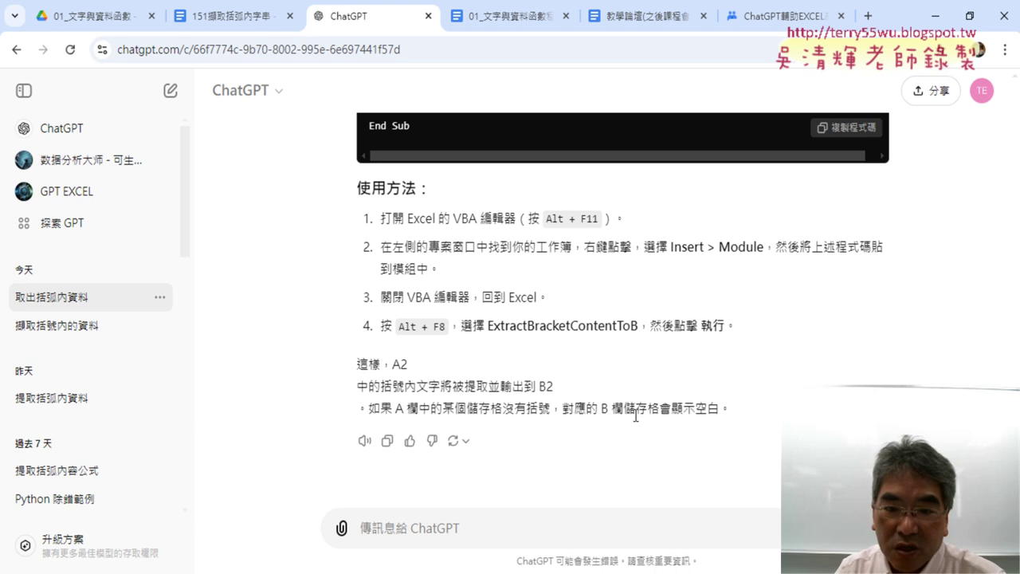
scroll(679, 408, "up", 5)
scroll(804, 288, "up", 5)
left_click(846, 384)
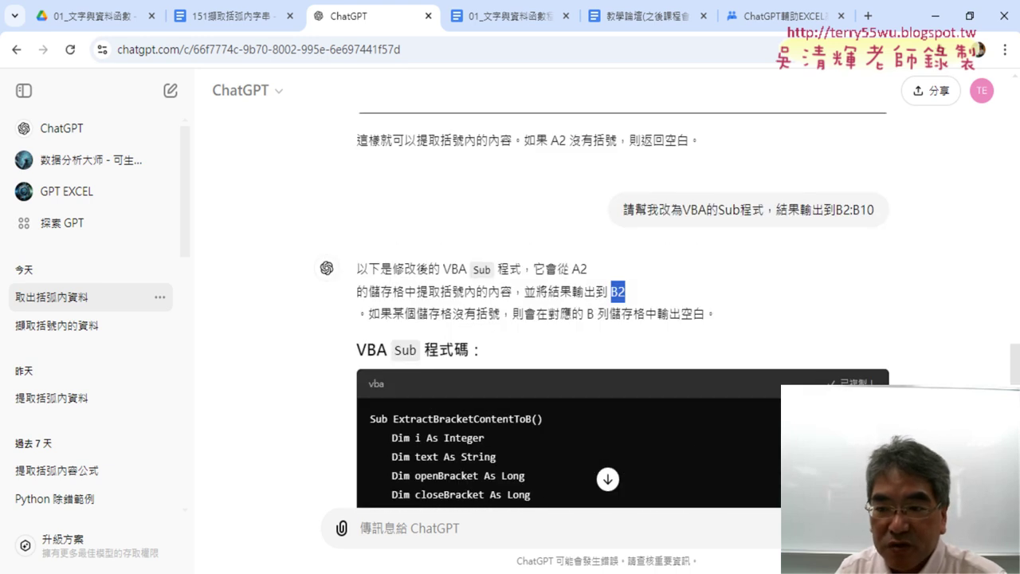
left_click(935, 16)
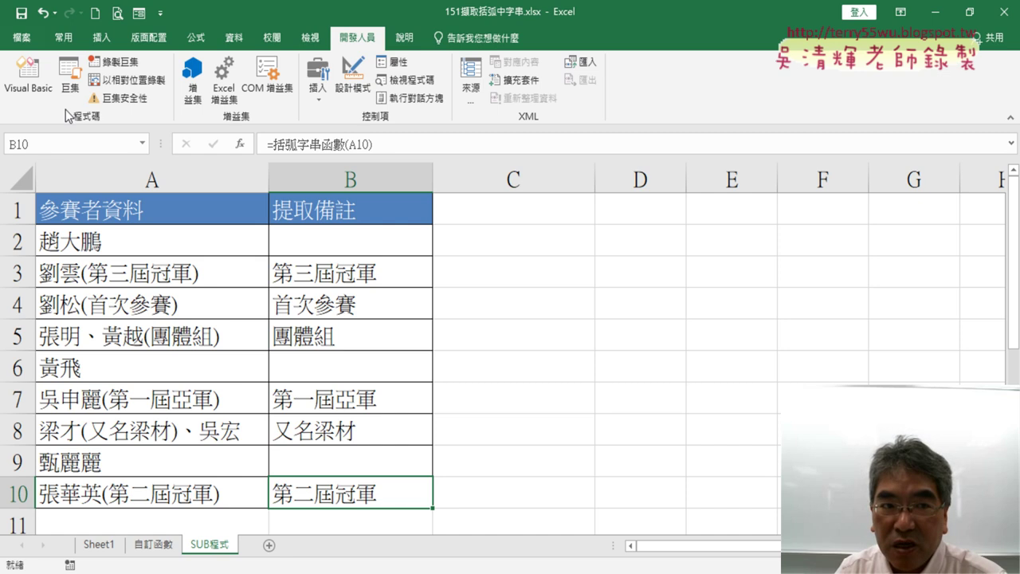
- Paste the ExtractBracketContentToB Sub below 括弧字串函數 in Module1 and select its name
left_click(29, 79)
left_click(593, 323)
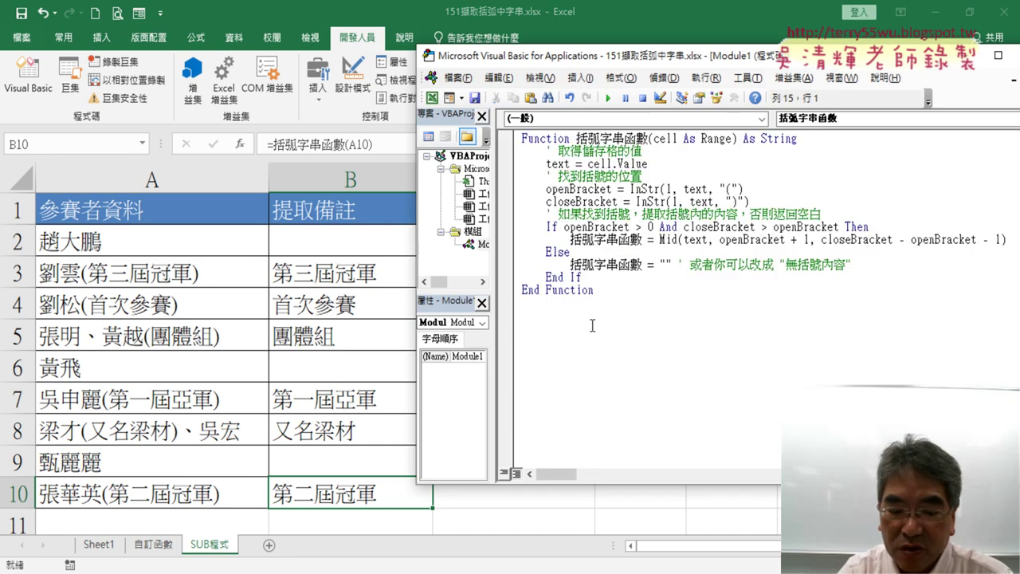
key("ctrl+v")
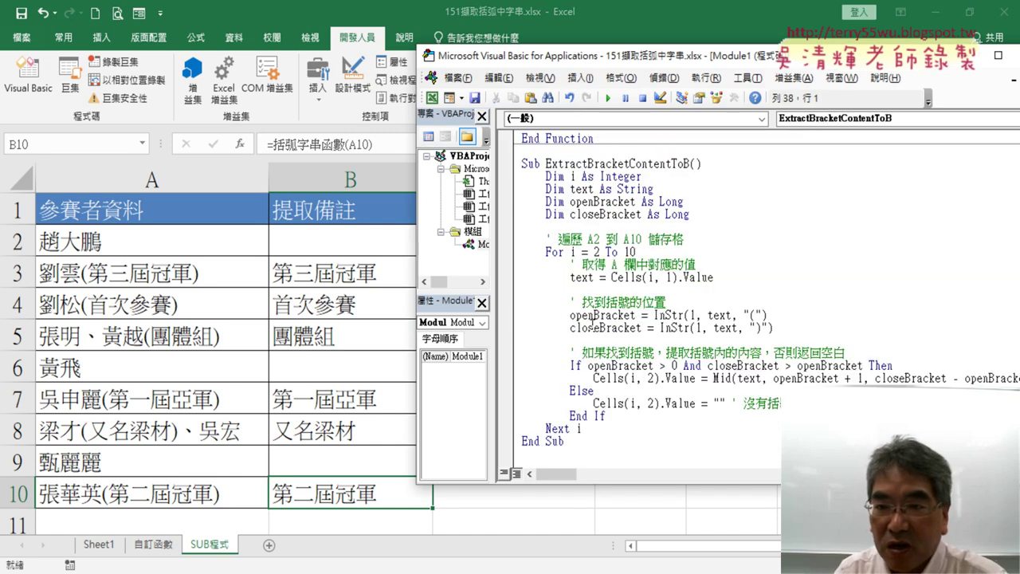
left_click_drag(546, 164, 690, 164)
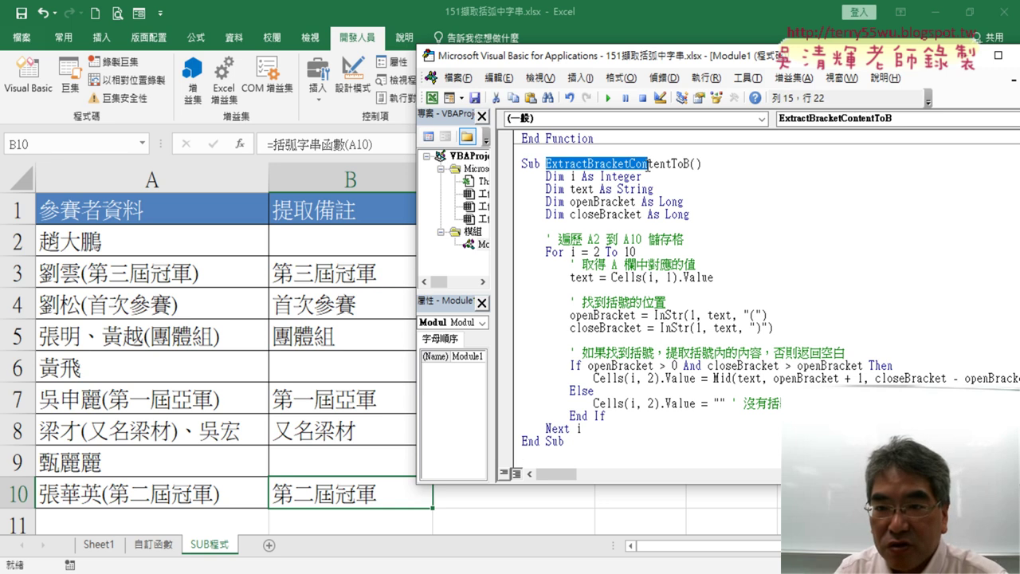
scroll(703, 177, "up", 2)
scroll(702, 177, "up", 2)
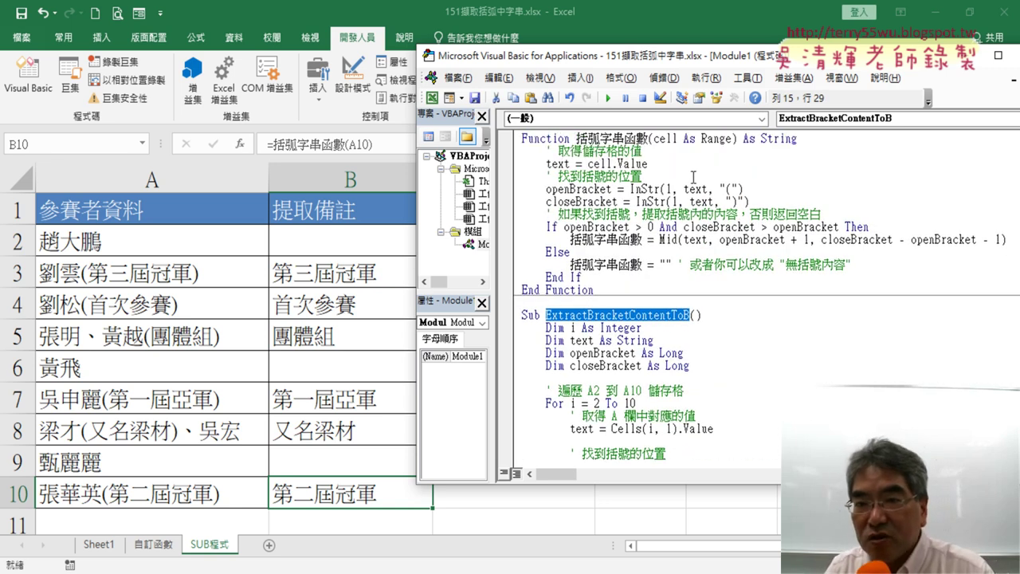
left_click_drag(577, 139, 624, 139)
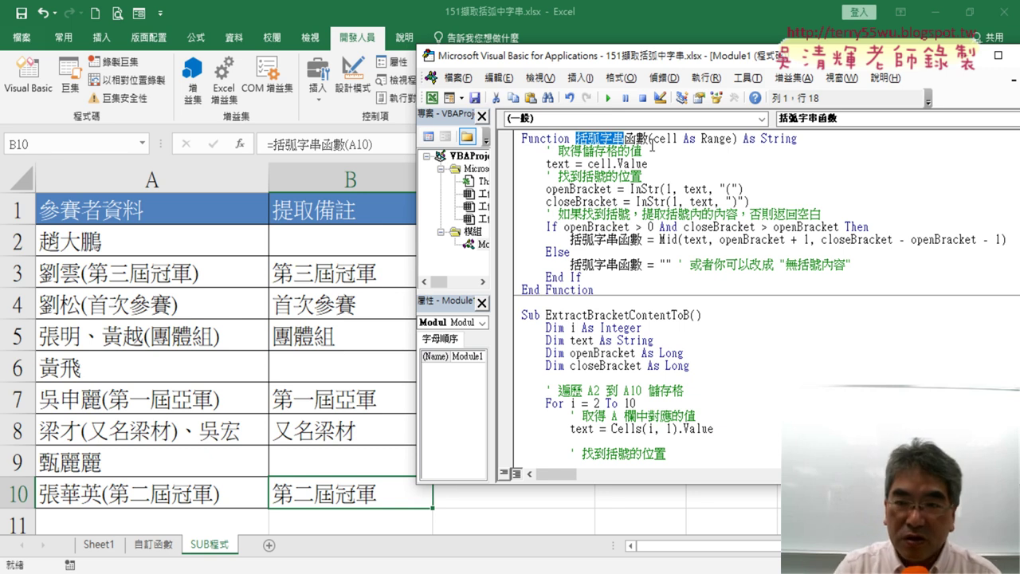
left_click_drag(546, 315, 690, 315)
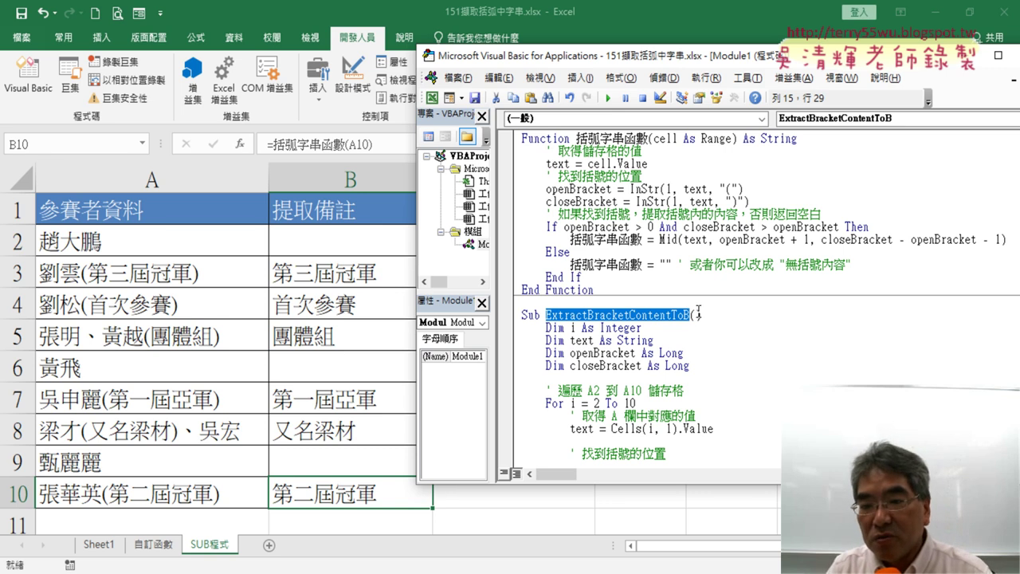
- Rename ExtractBracketContentToB to 括弧字串 and go to the empty line below its End Sub
key("ctrl+v")
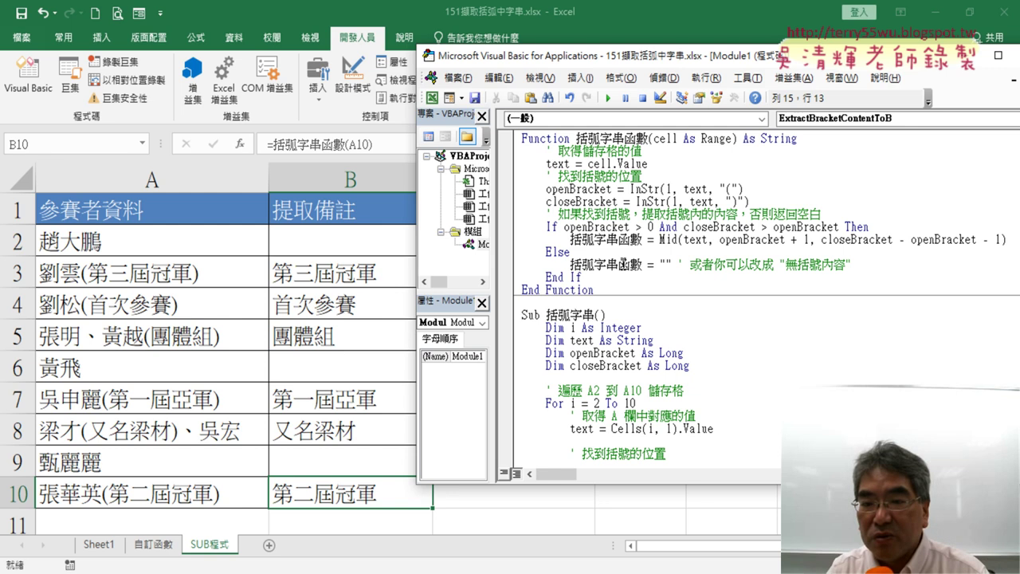
left_click_drag(599, 315, 549, 317)
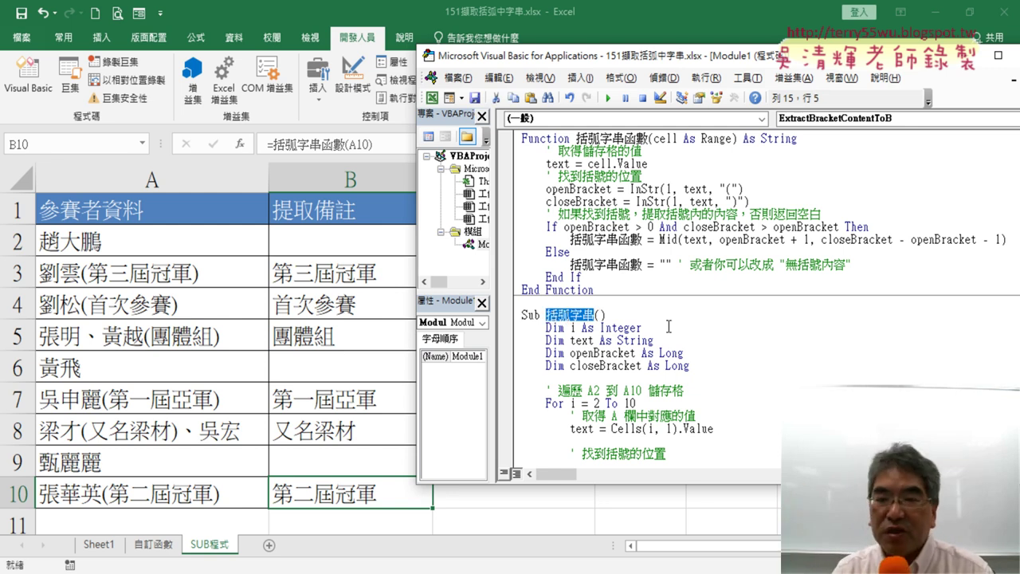
scroll(727, 352, "down", 3)
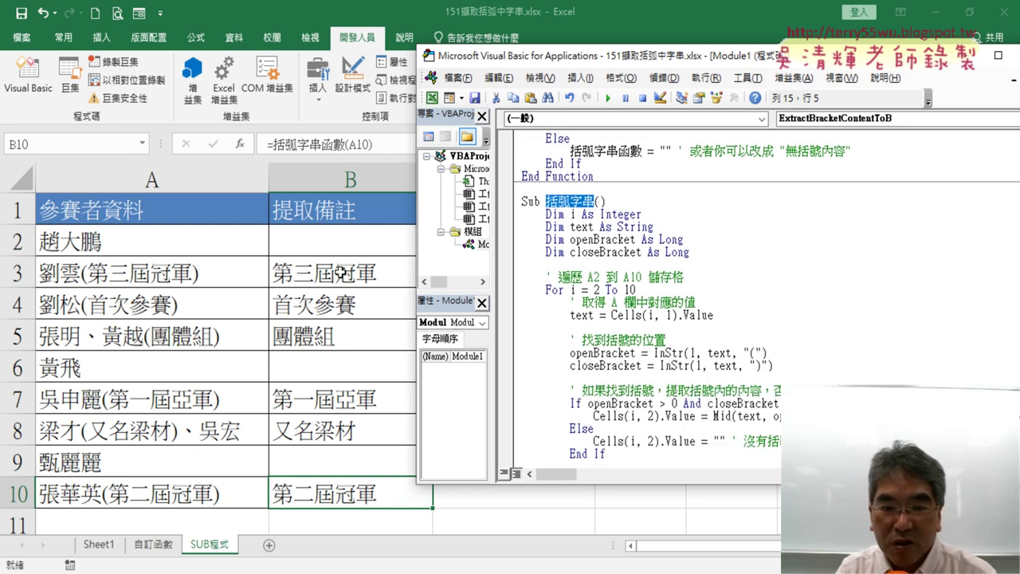
scroll(598, 301, "down", 1)
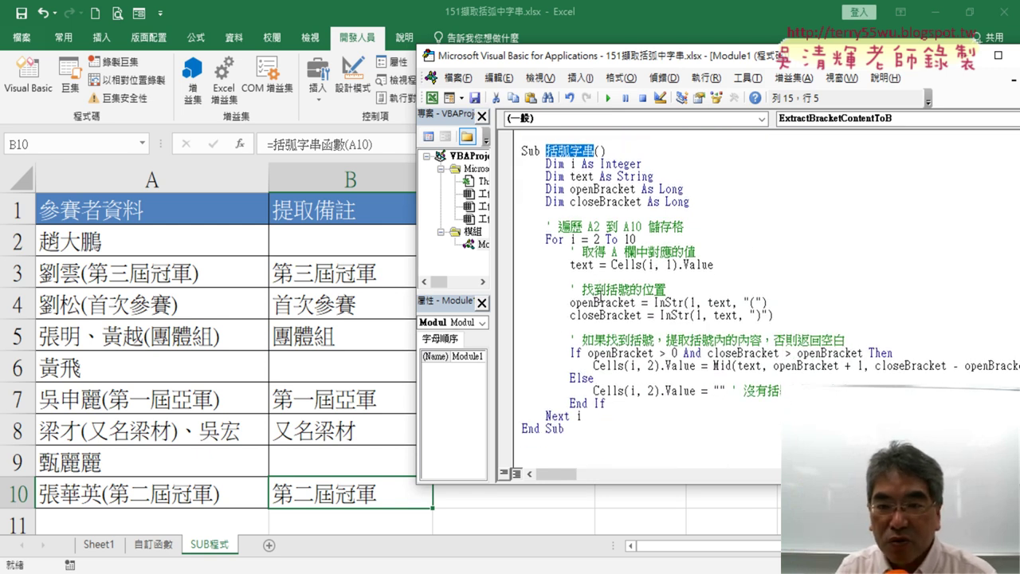
left_click(536, 444)
type("sub ㄑㄧㄥ")
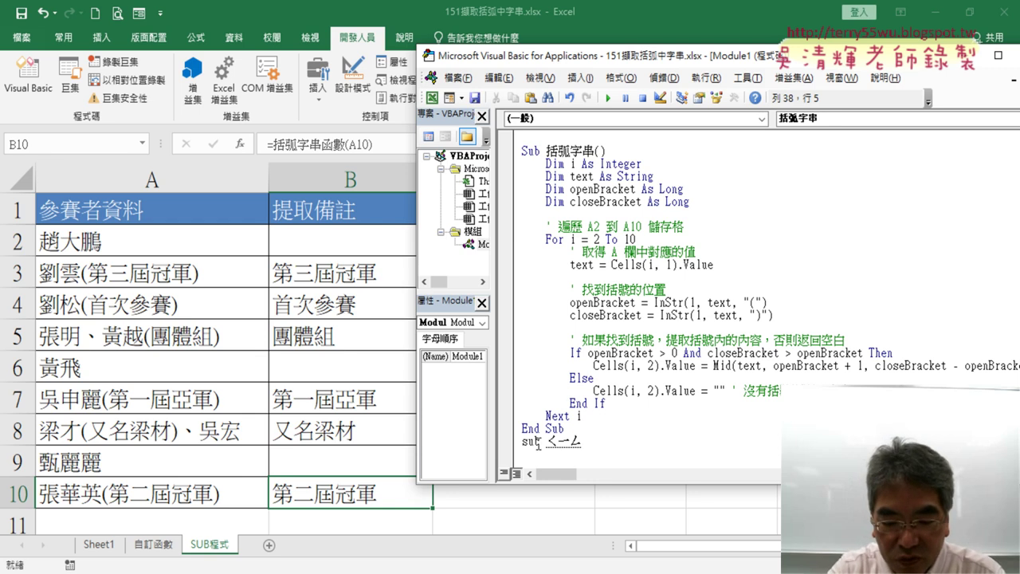
- Declare Sub 清除 with the body Range("B2:B10") = ""
key("space")
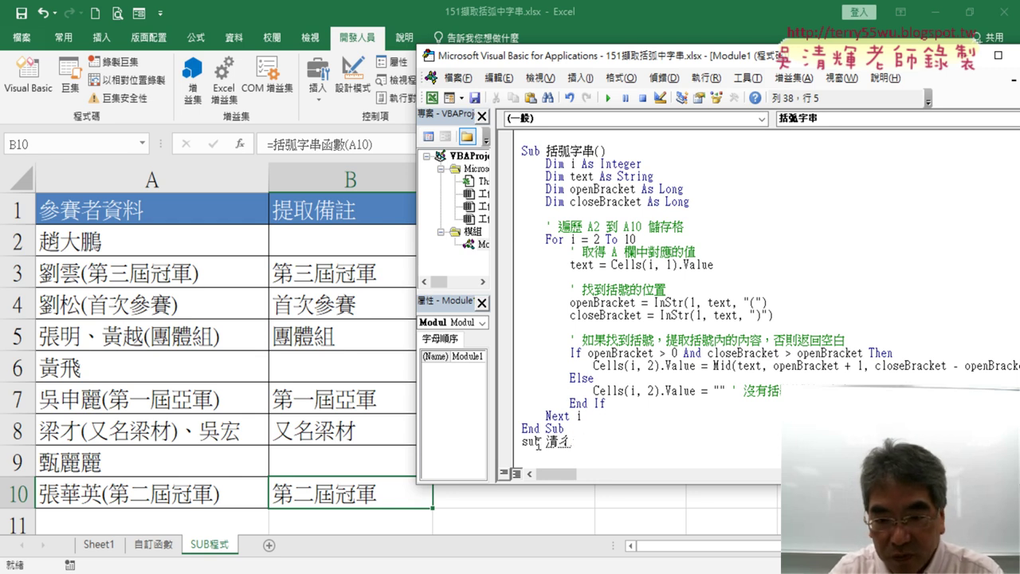
type("j6")
key("Return")
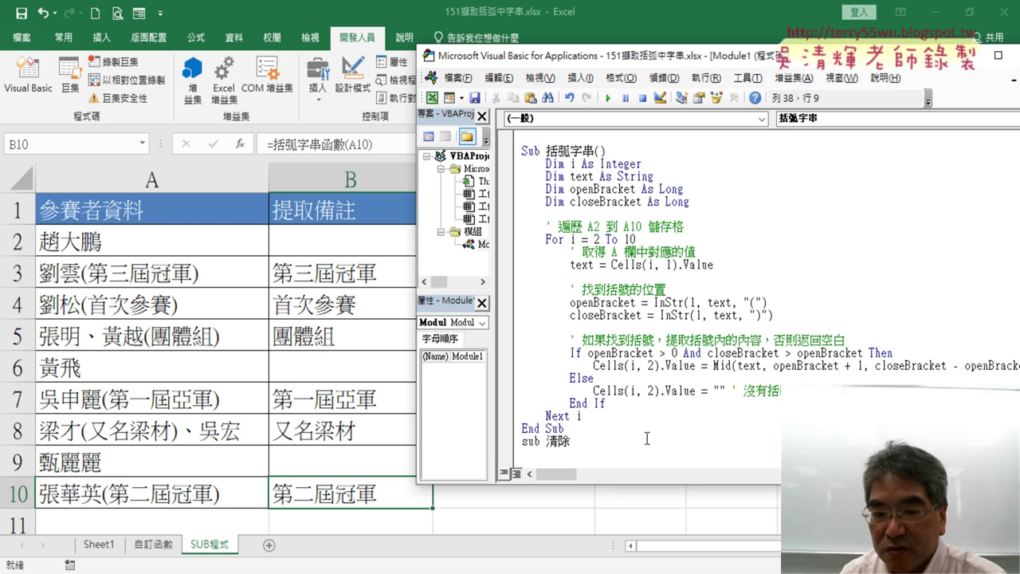
key("Return")
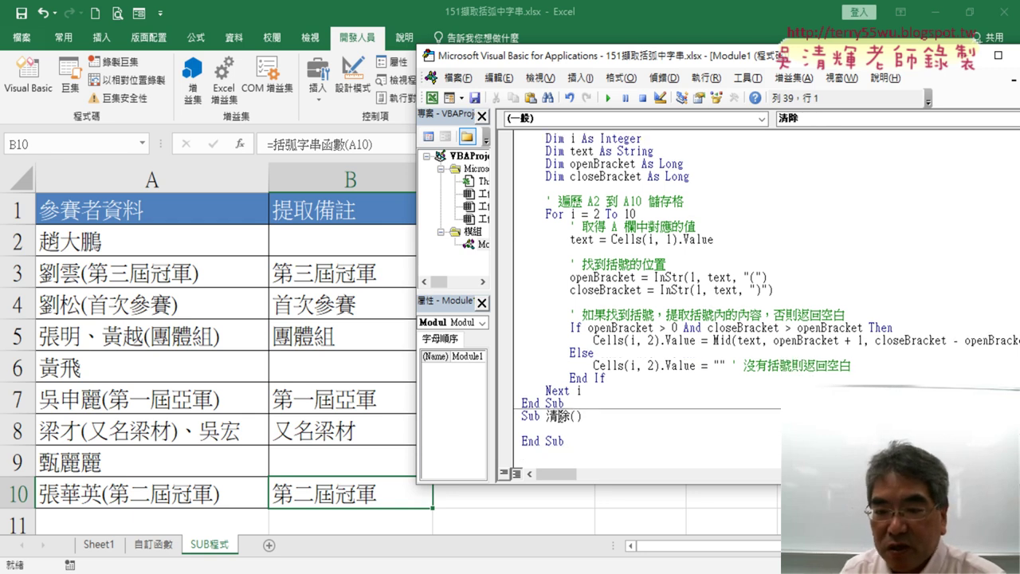
left_click(575, 415)
left_click_drag(576, 415, 565, 441)
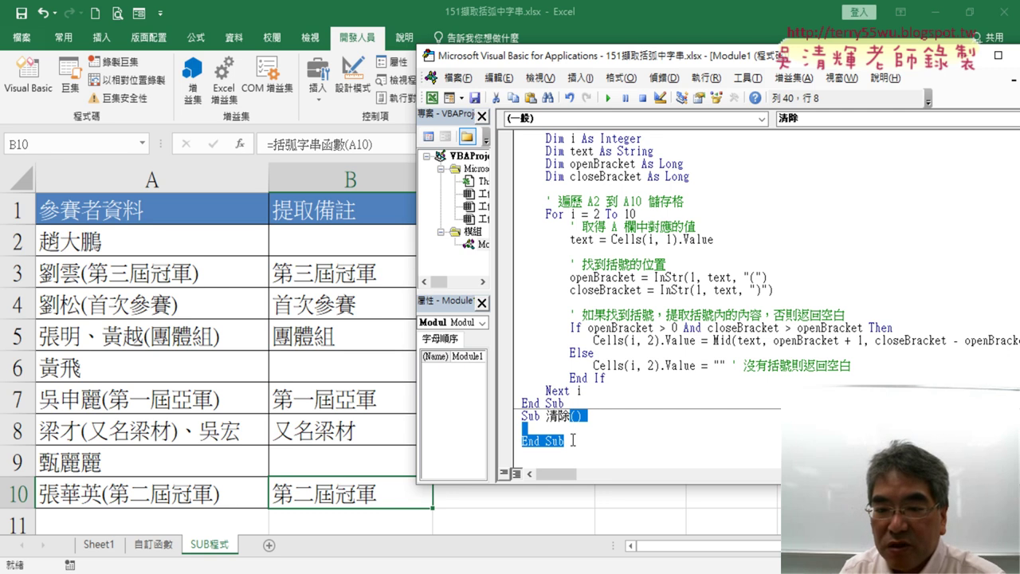
left_click(597, 429)
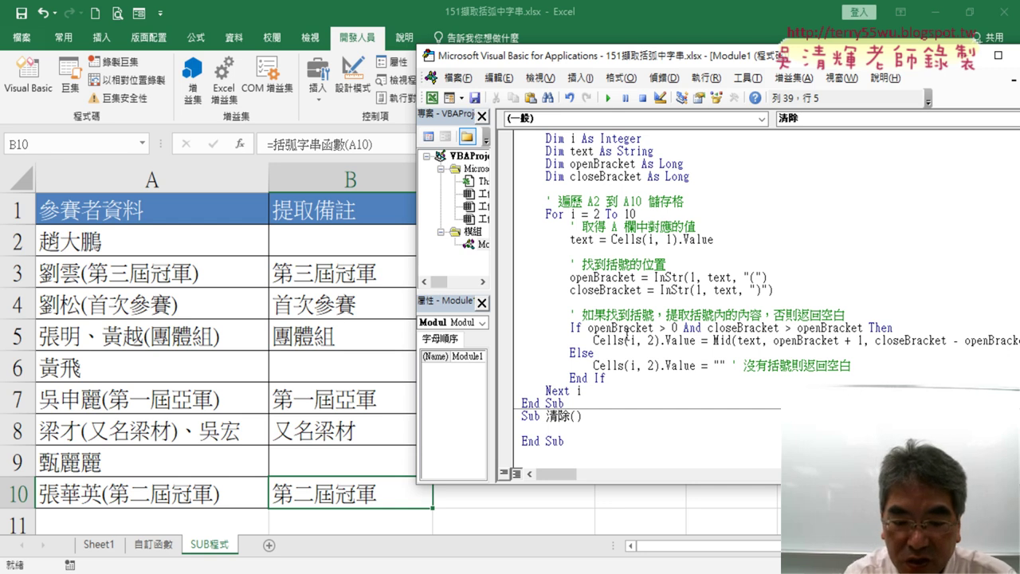
type("ㄘ")
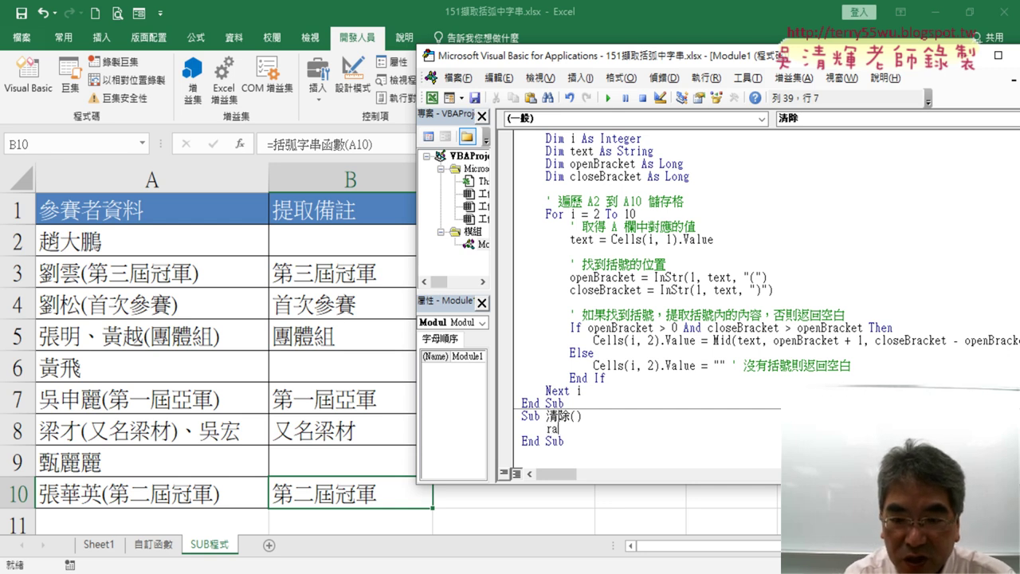
type("ge")
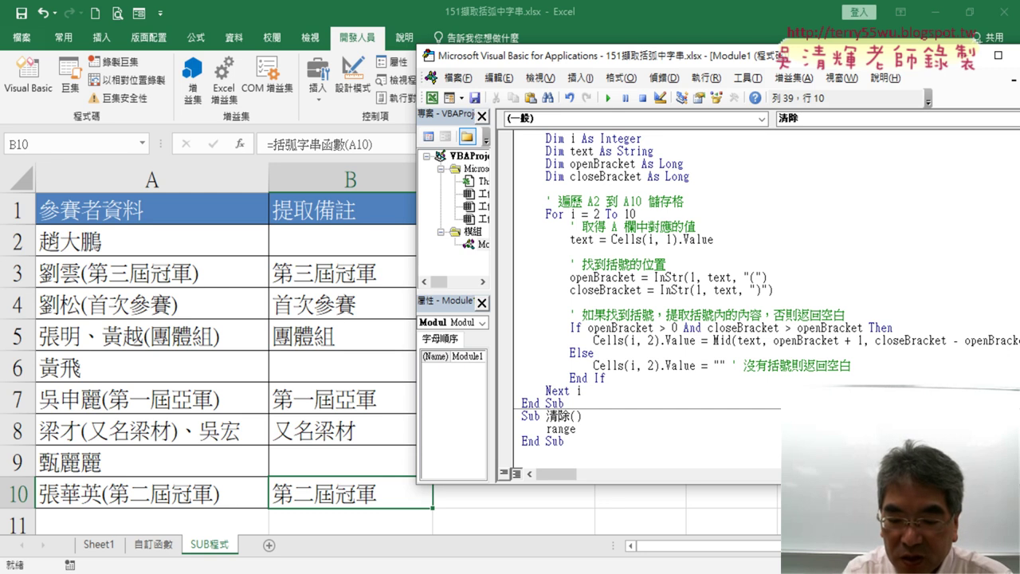
type("(\"B2")
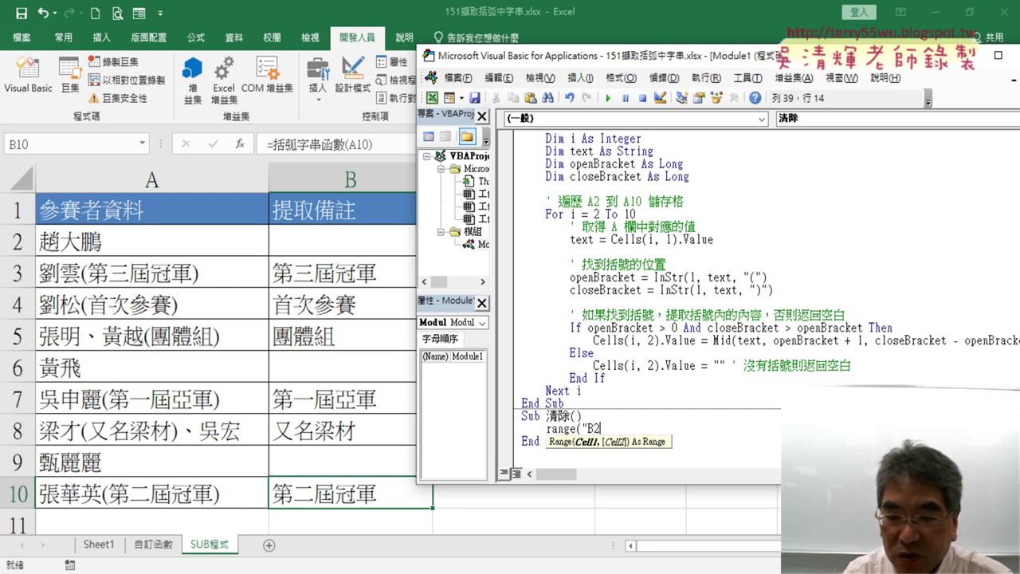
type(":B10")
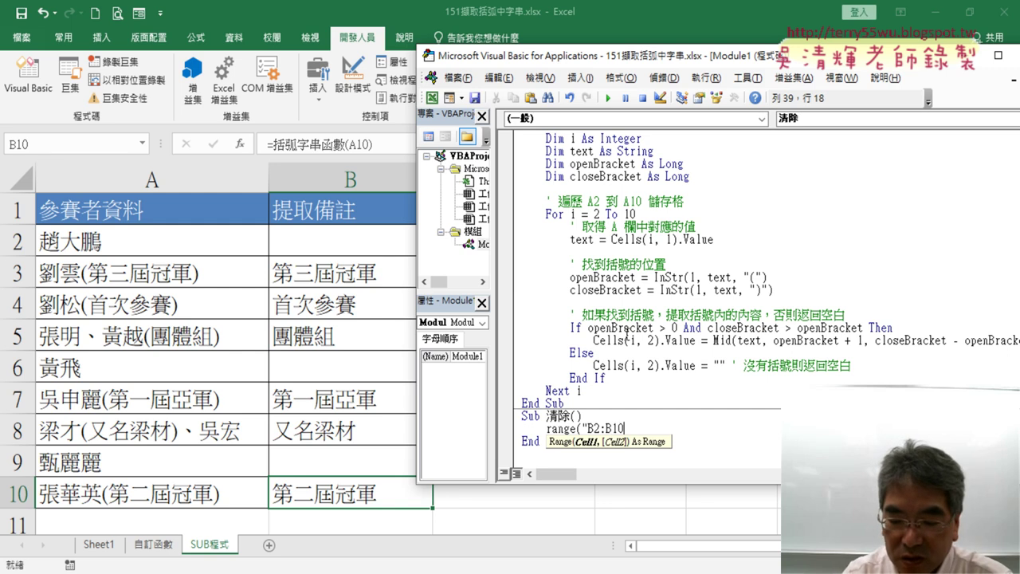
type(")=\"\"")
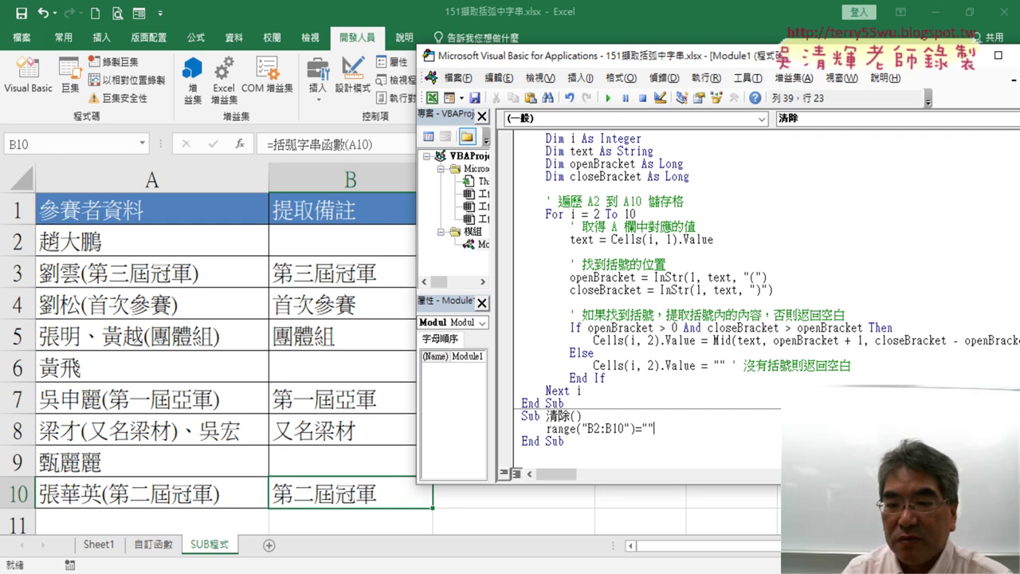
left_click(712, 340)
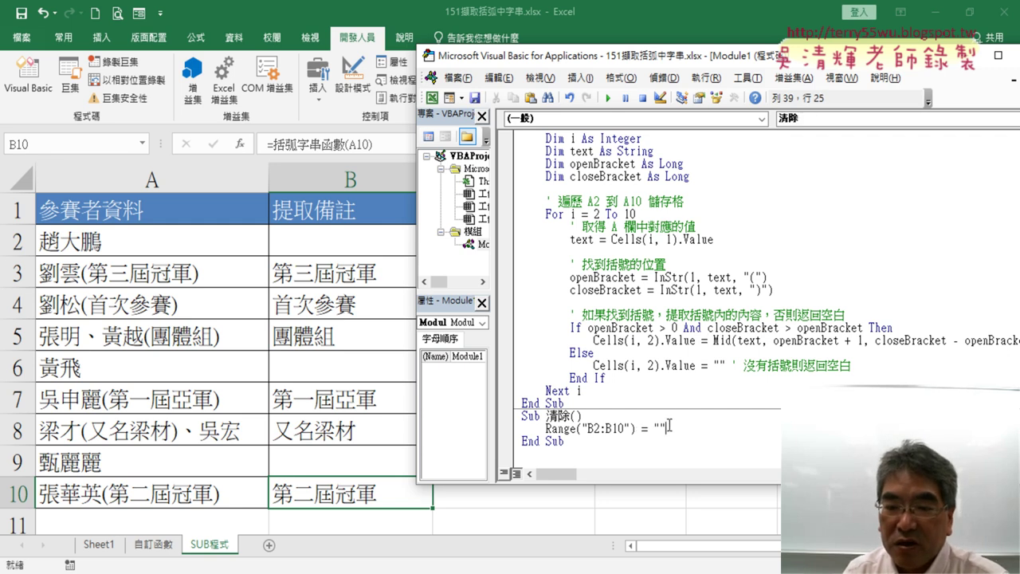
left_click_drag(668, 429, 545, 429)
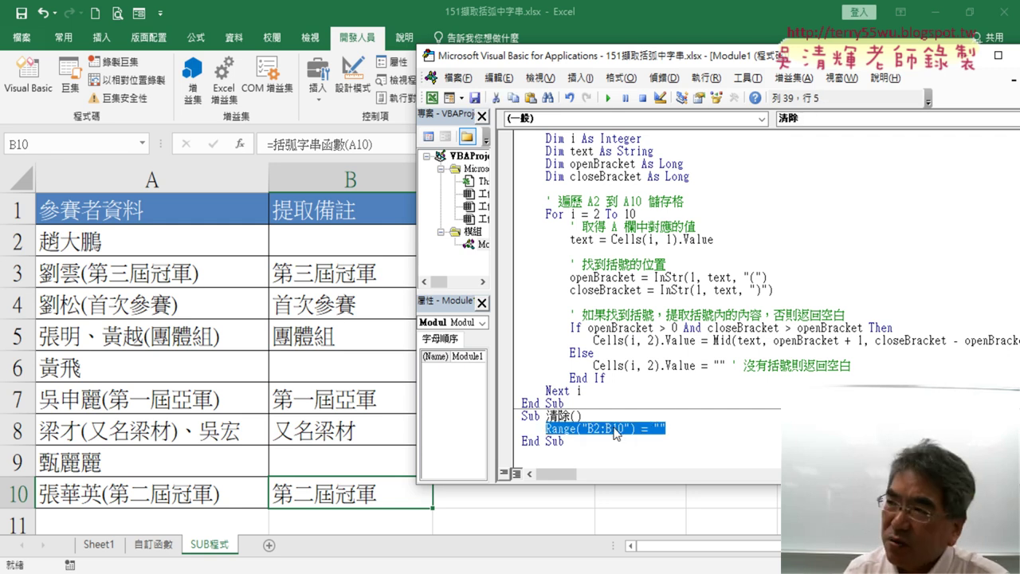
left_click(672, 431)
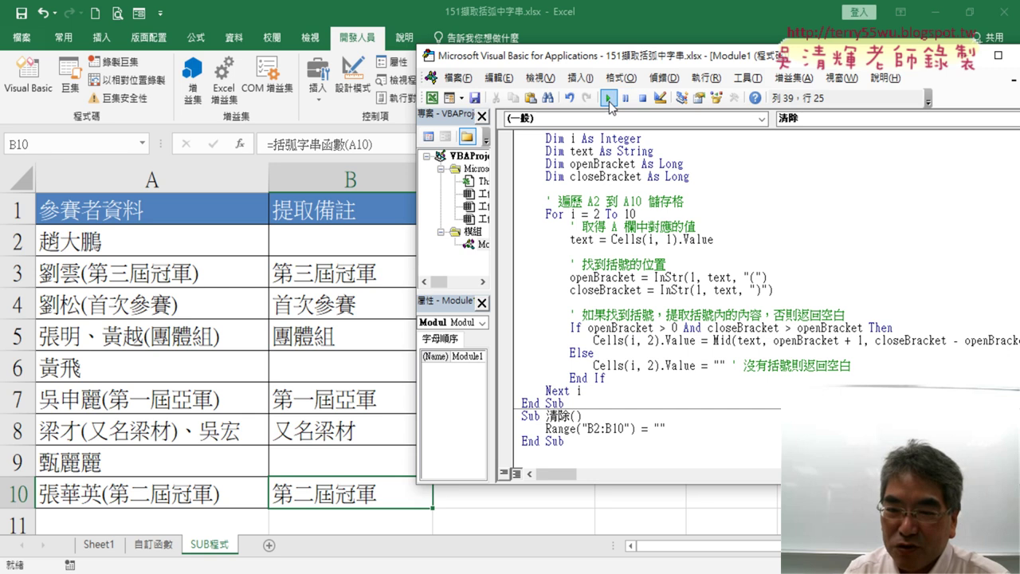
- Run 清除, then 括弧字串, then 清除 again to test filling and clearing B2:B10
left_click(609, 98)
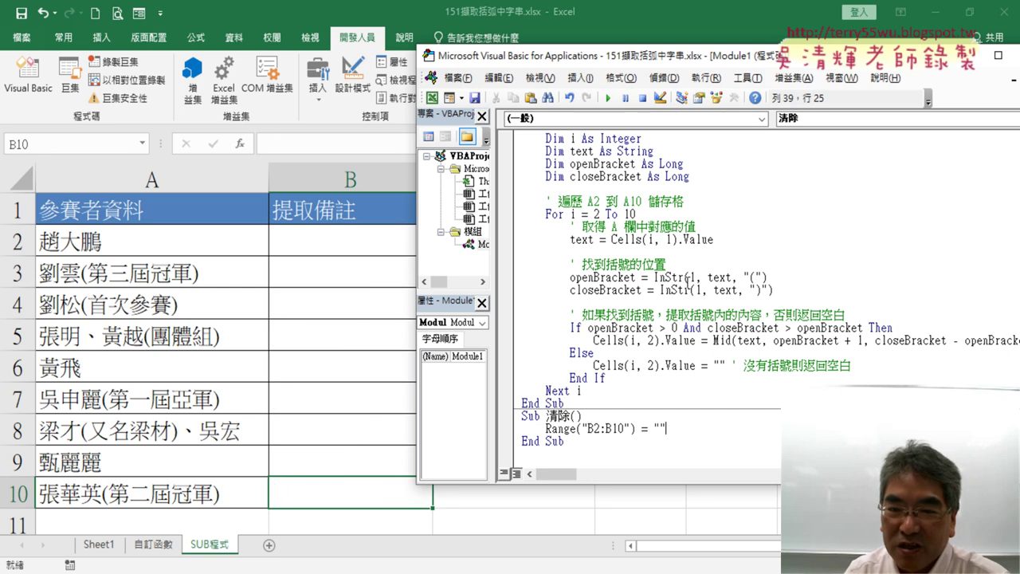
left_click(688, 277)
left_click(608, 98)
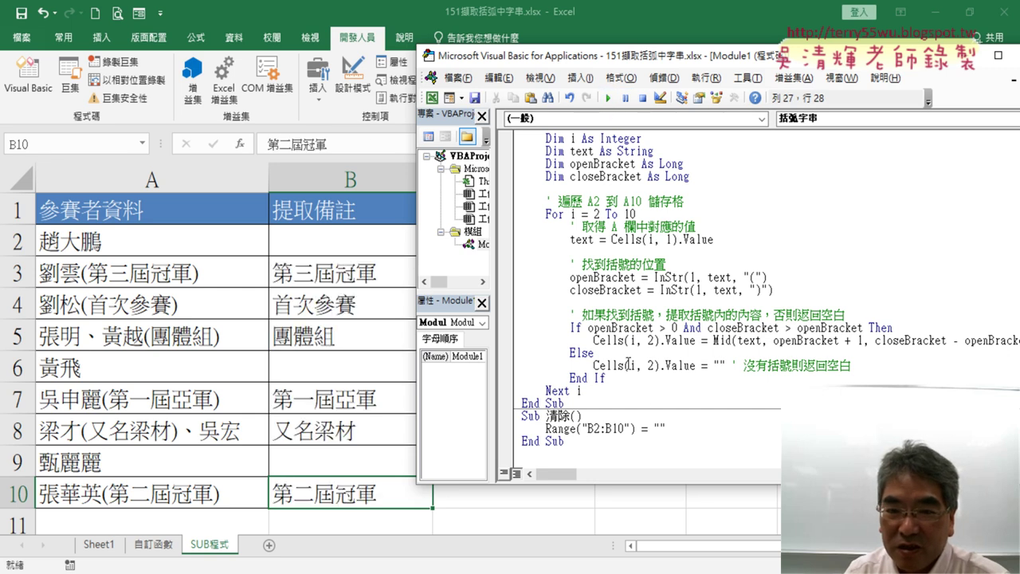
left_click(620, 429)
left_click(608, 98)
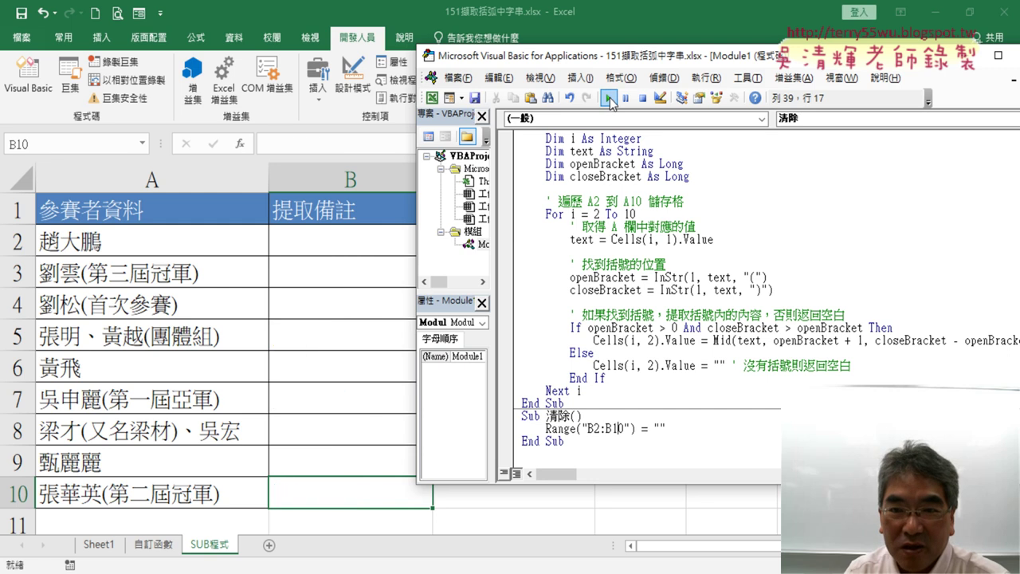
scroll(662, 252, "up", 2)
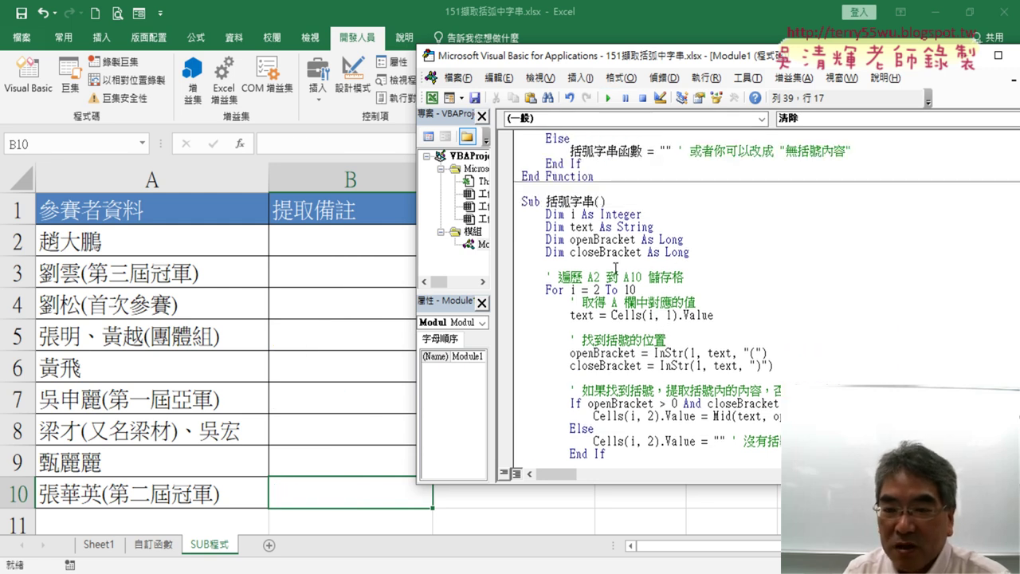
- Delete the four Dim declarations and the blank line after closeBracket in 括弧字串
mouse_move(582, 264)
left_mouse_down()
mouse_move(519, 233)
mouse_move(511, 215)
left_mouse_up()
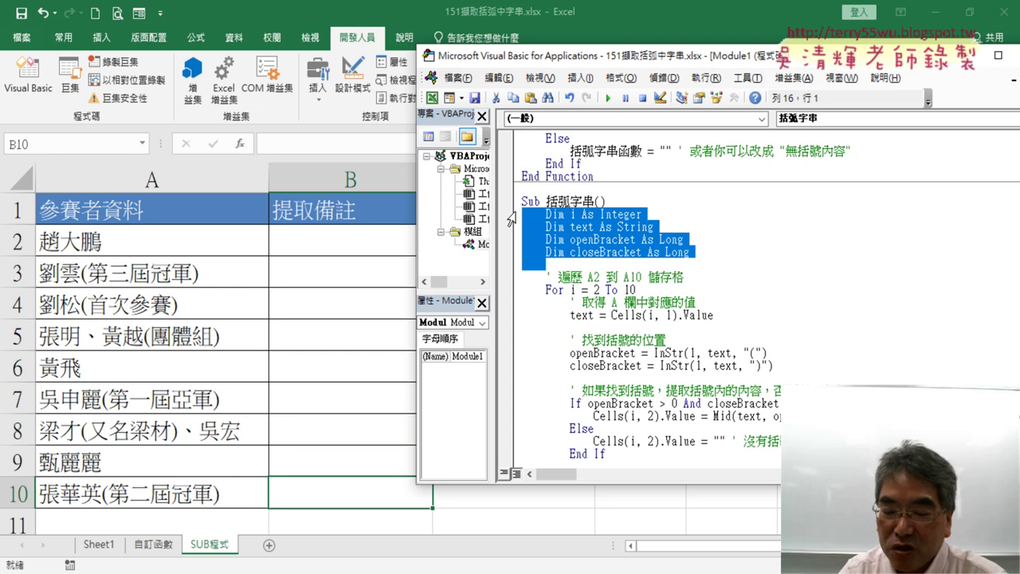
key("Delete")
key("Delete")
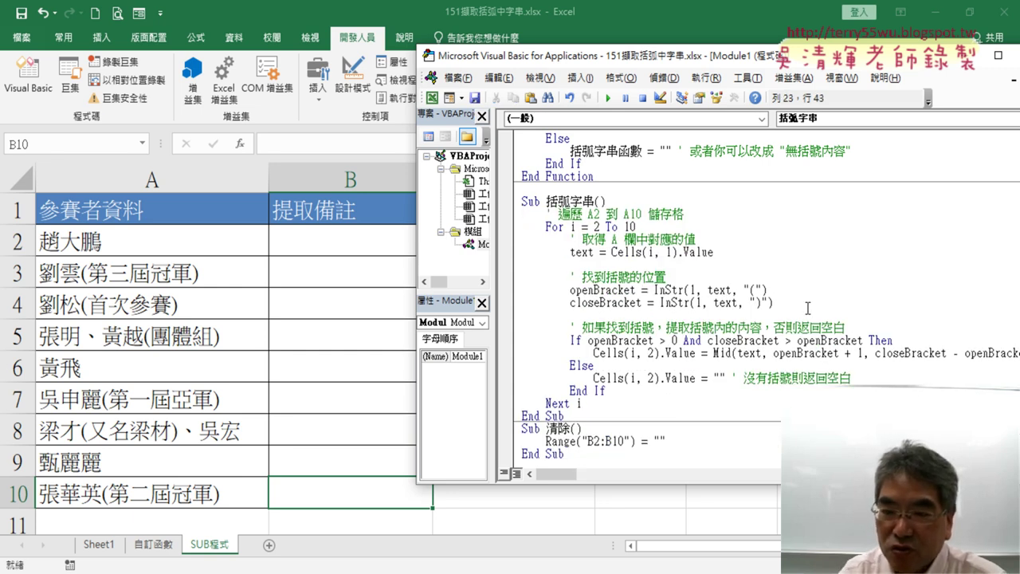
key("Delete")
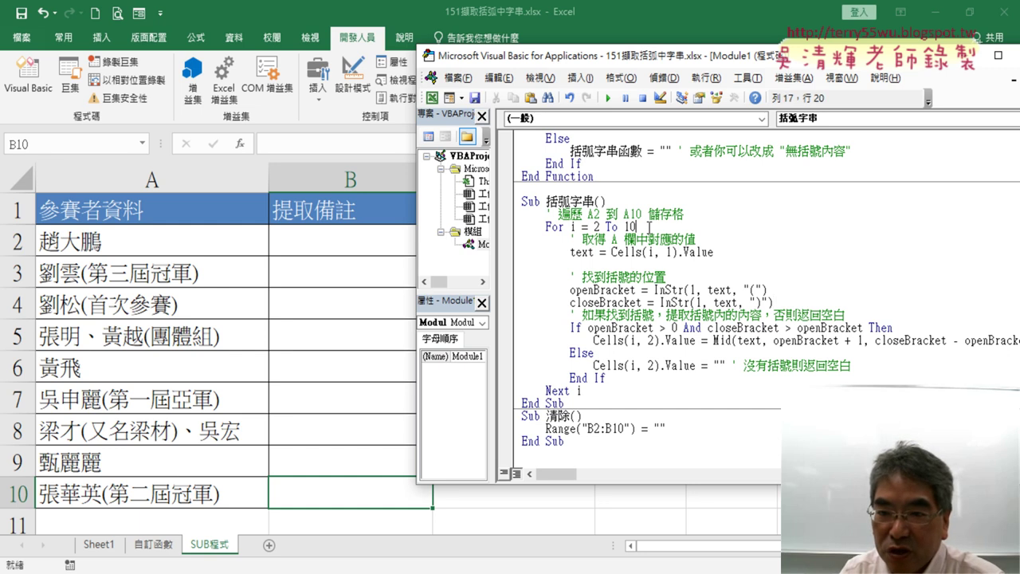
- Highlight the For i = 2 To 10 range, the i in Cells(i, 1), and the Else–End If branch
left_click_drag(637, 227, 541, 227)
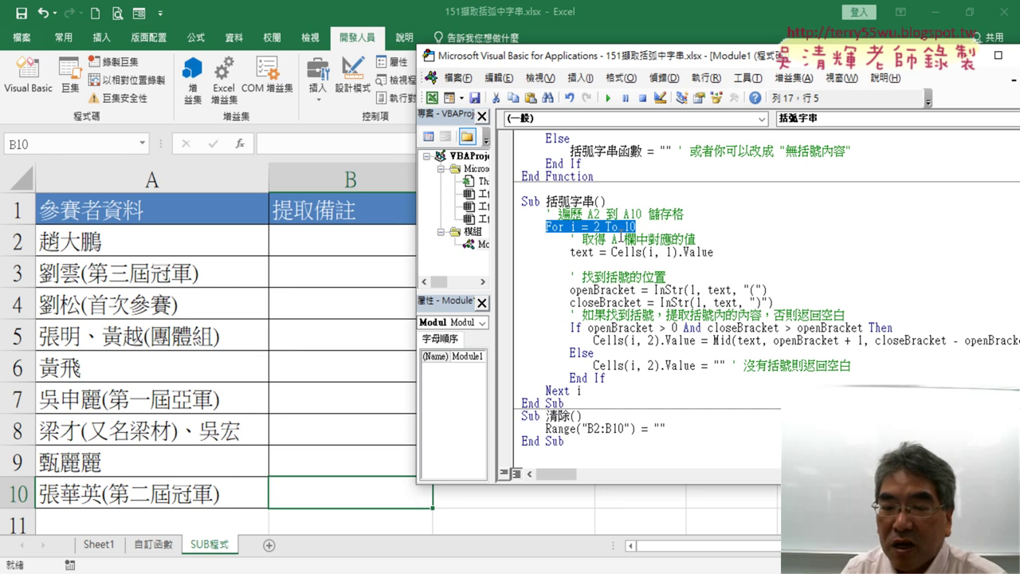
left_click_drag(636, 228, 593, 229)
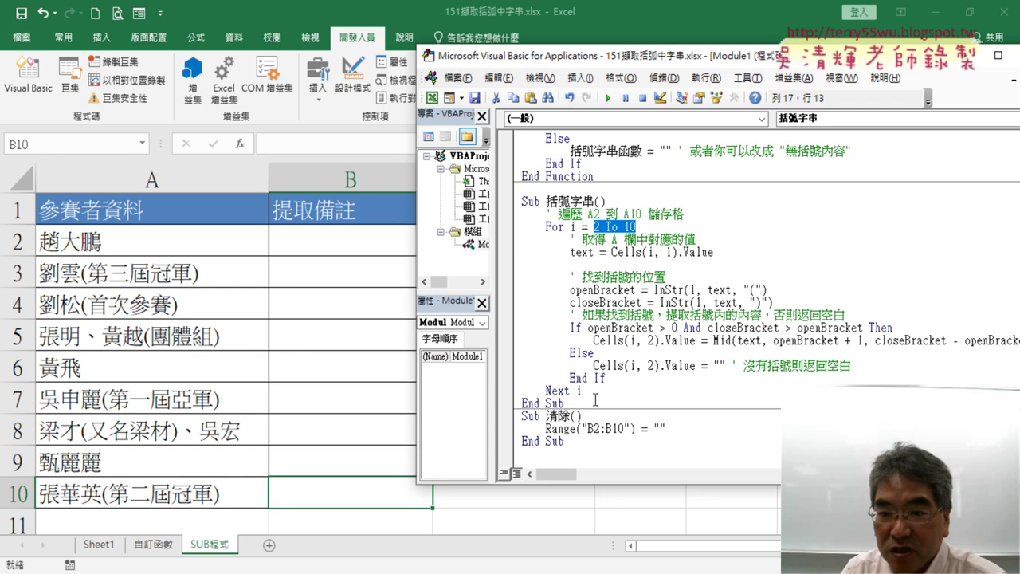
double_click(650, 252)
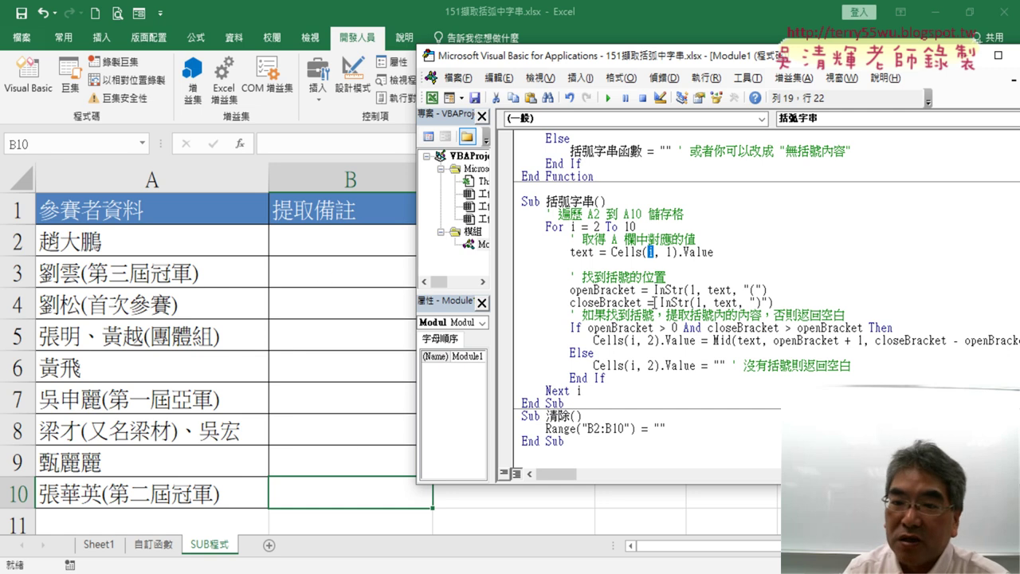
mouse_move(594, 365)
left_mouse_down()
mouse_move(606, 377)
mouse_move(523, 252)
left_mouse_up()
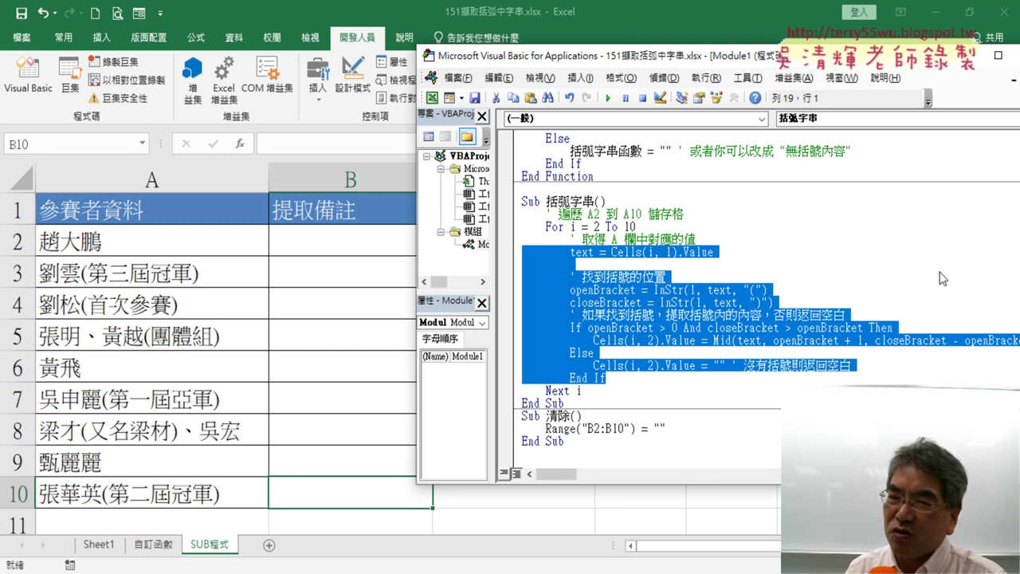
- Review Module1, highlighting 括弧字串函數 in the Else branch and the 括弧字串 and 清除 Sub names
scroll(940, 273, "up", 2)
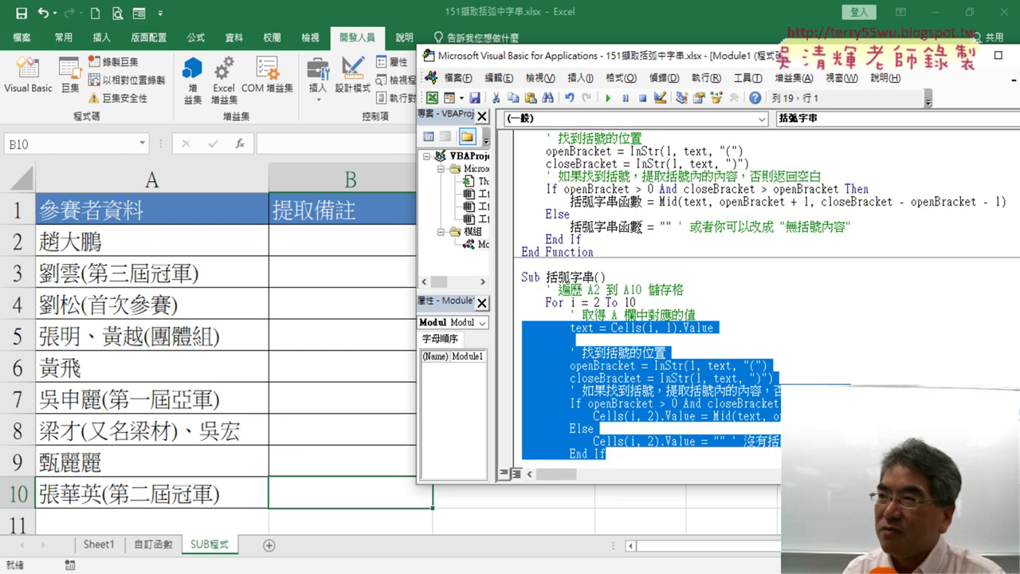
scroll(640, 240, "down", 2)
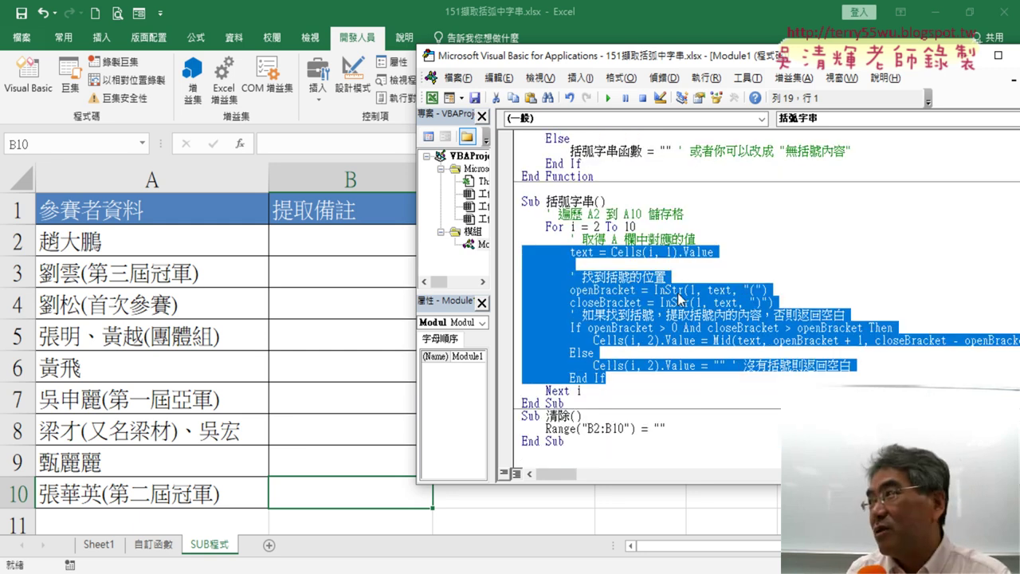
scroll(682, 297, "up", 3)
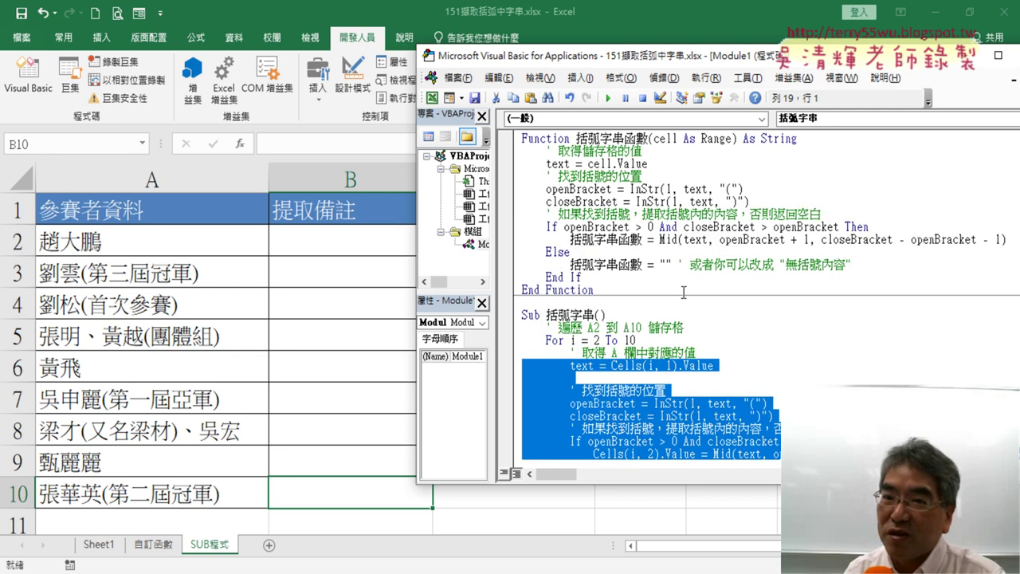
left_click(644, 253)
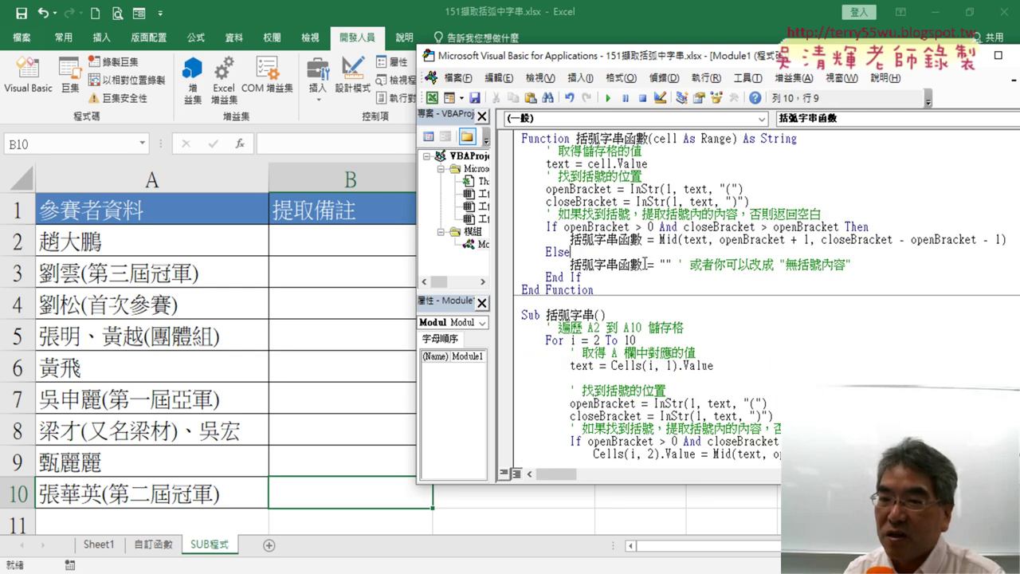
left_click_drag(642, 265, 571, 265)
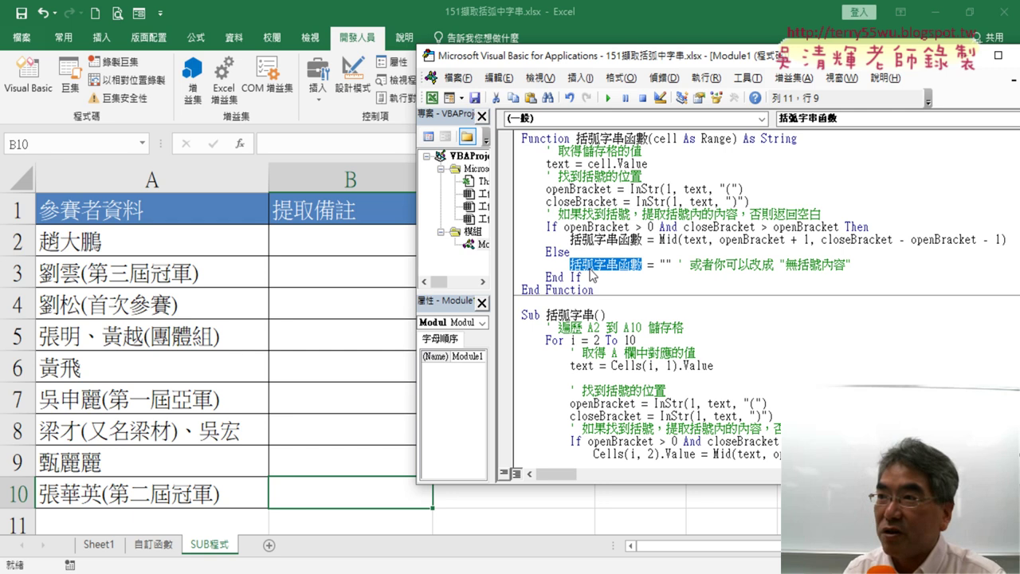
scroll(600, 297, "down", 3)
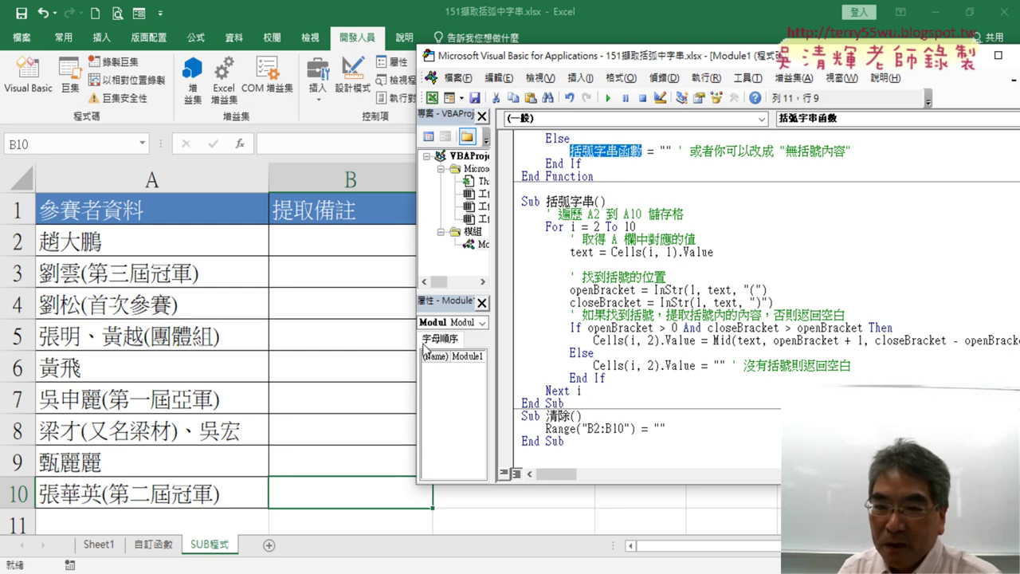
left_click_drag(594, 201, 546, 201)
left_click_drag(571, 416, 546, 415)
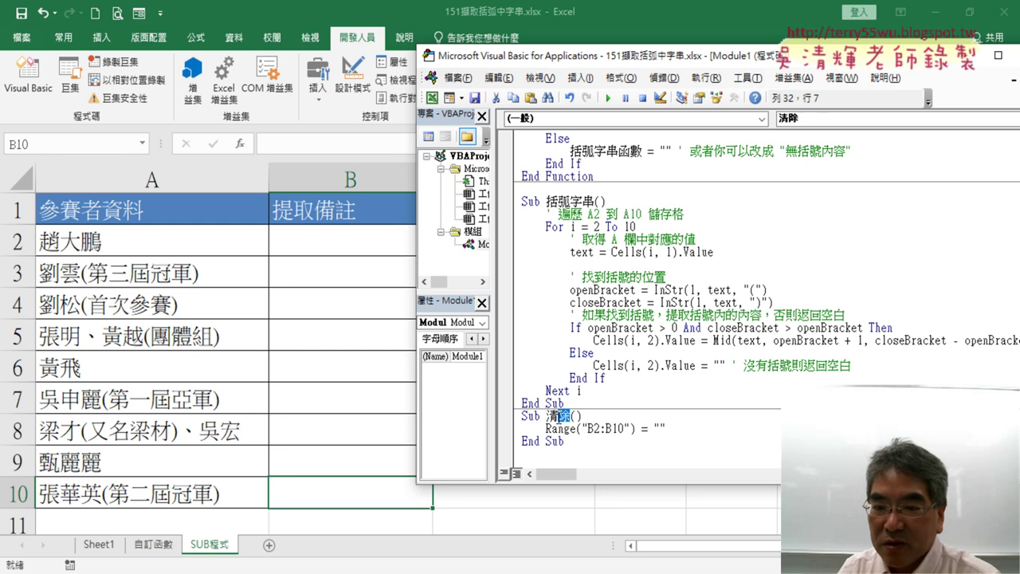
- Draw a form button across C2:D2 and assign it the 括弧字串 macro
left_click(360, 271)
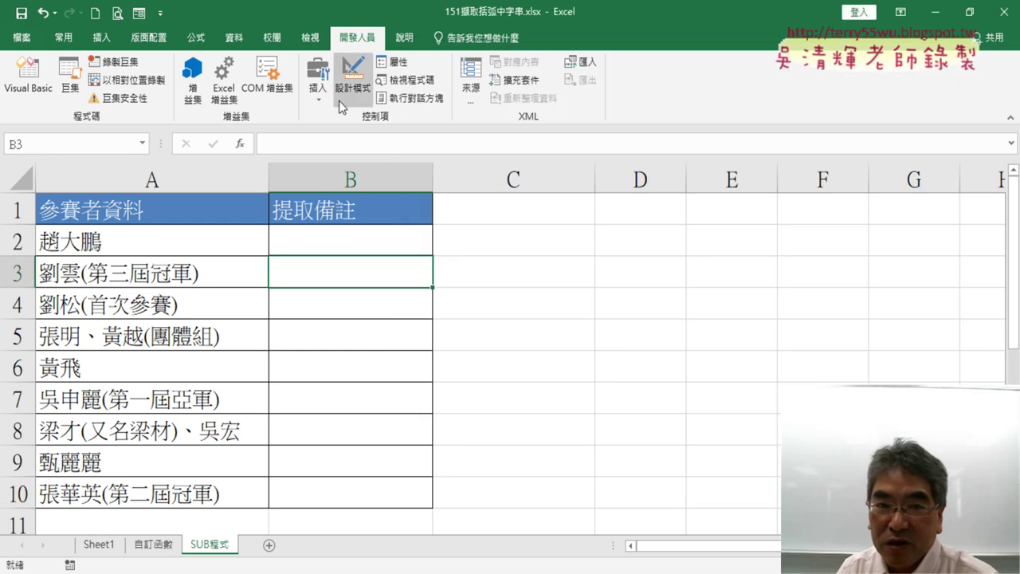
left_click(318, 79)
left_click(310, 136)
left_click_drag(489, 220, 673, 263)
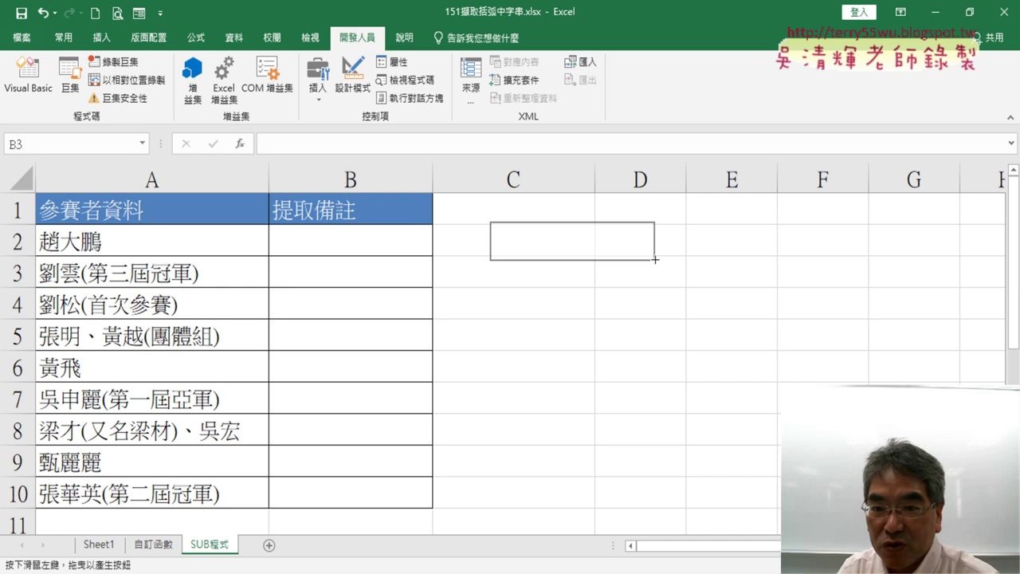
left_click(628, 170)
left_click_drag(609, 154, 647, 154)
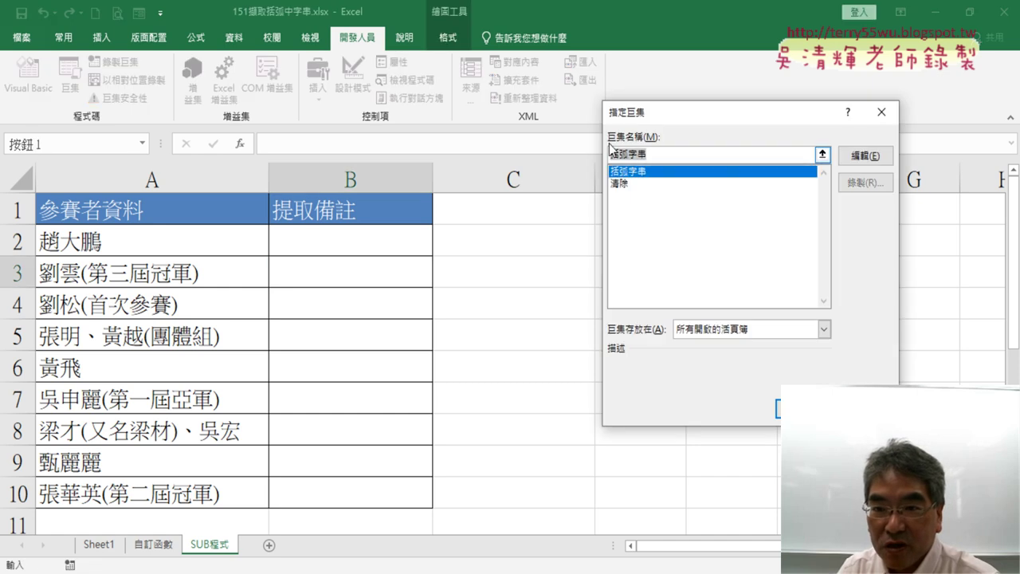
right_click(638, 156)
left_click(657, 182)
left_click(797, 408)
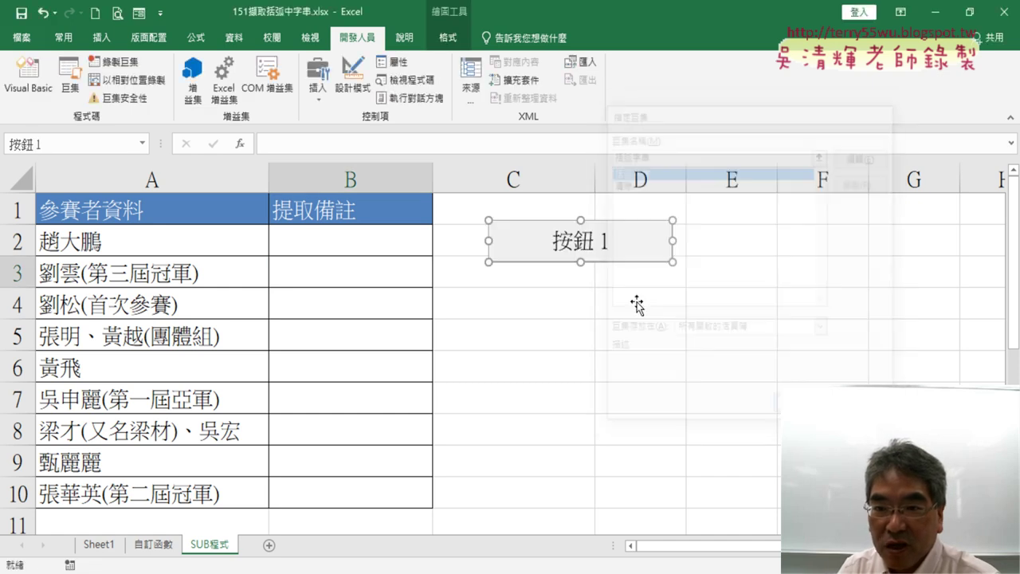
- Change the button caption to 括弧字串
key("Delete")
key("Delete")
key("Delete")
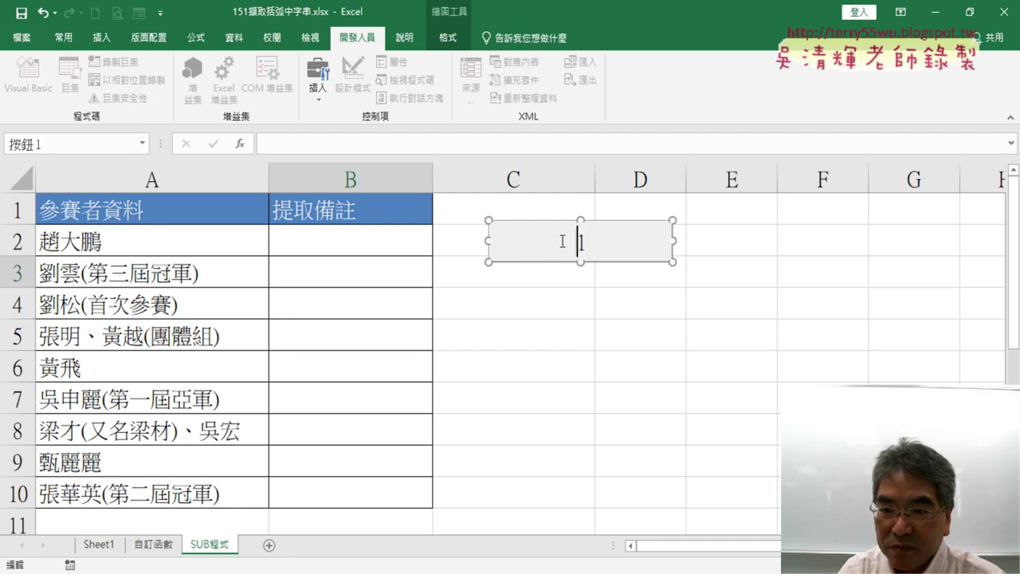
key("ctrl+v")
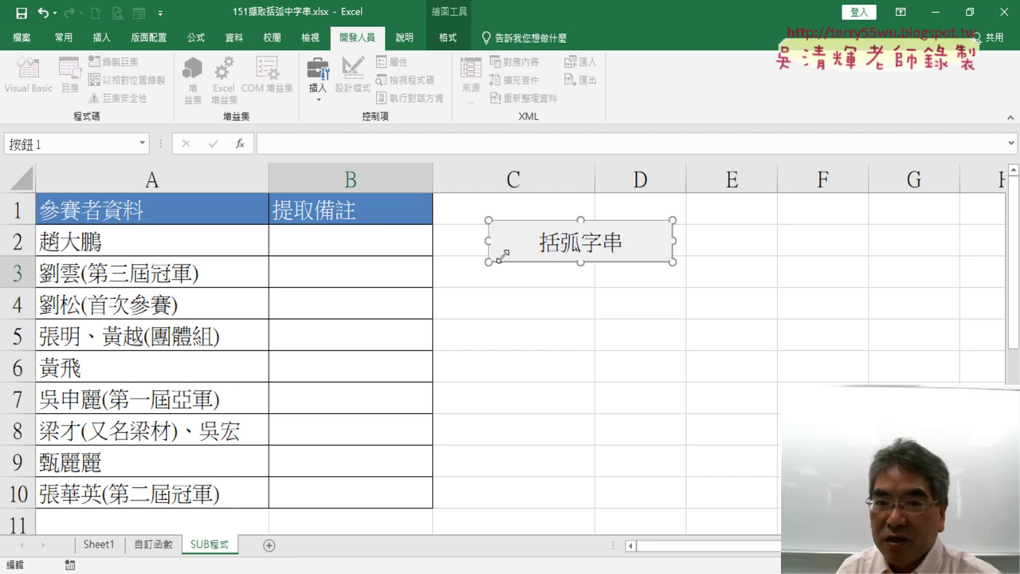
left_click(689, 403)
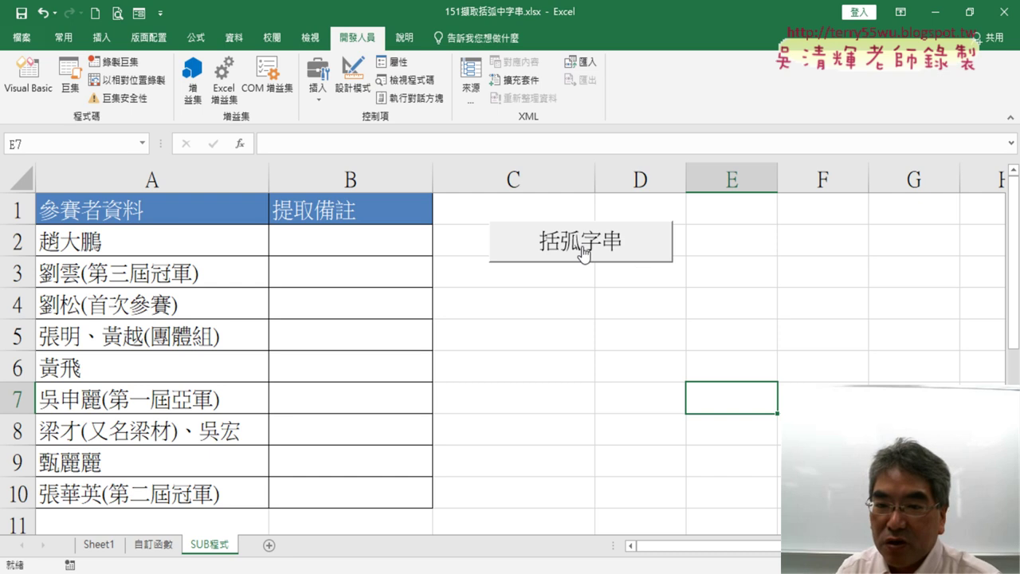
left_click(318, 89)
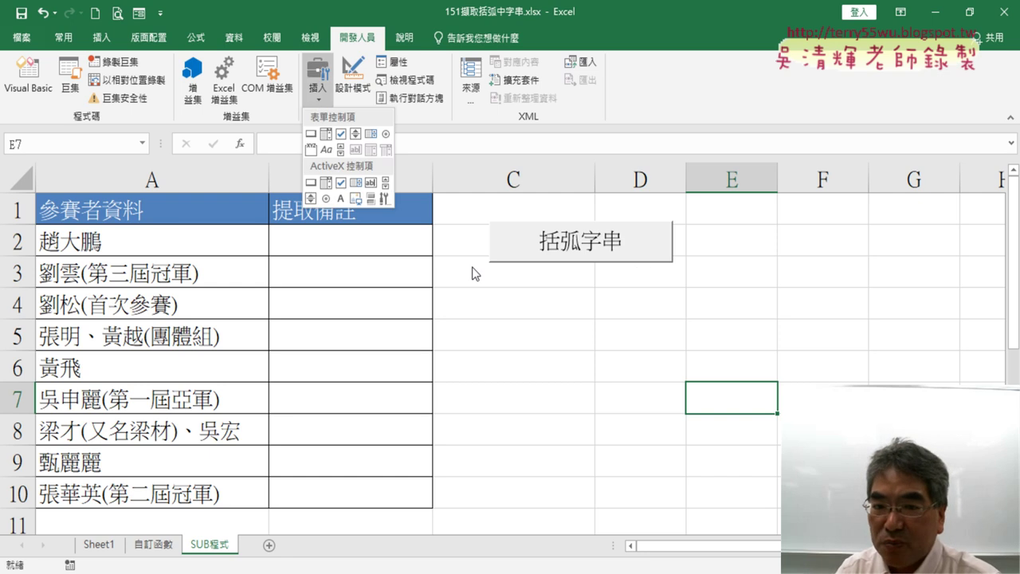
- Copy the 括弧字串 button and paste the copy at cell C3
left_click(672, 288)
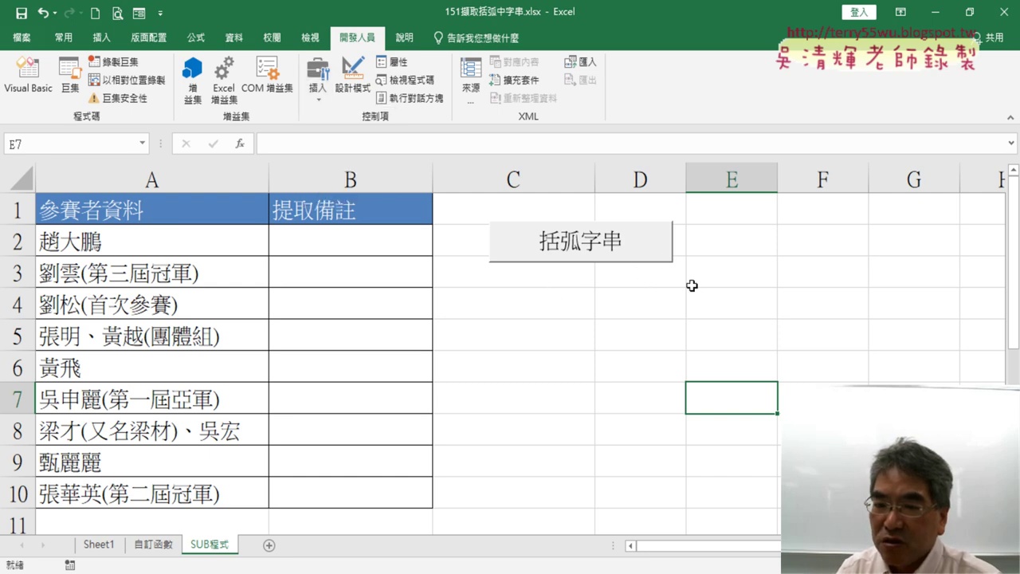
right_click(660, 249)
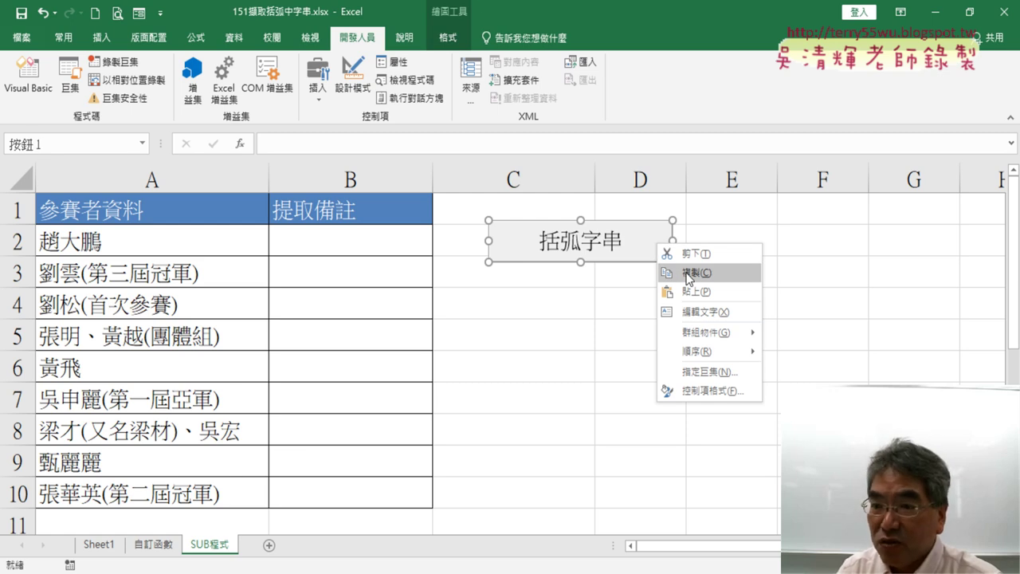
left_click(687, 274)
left_click(486, 281)
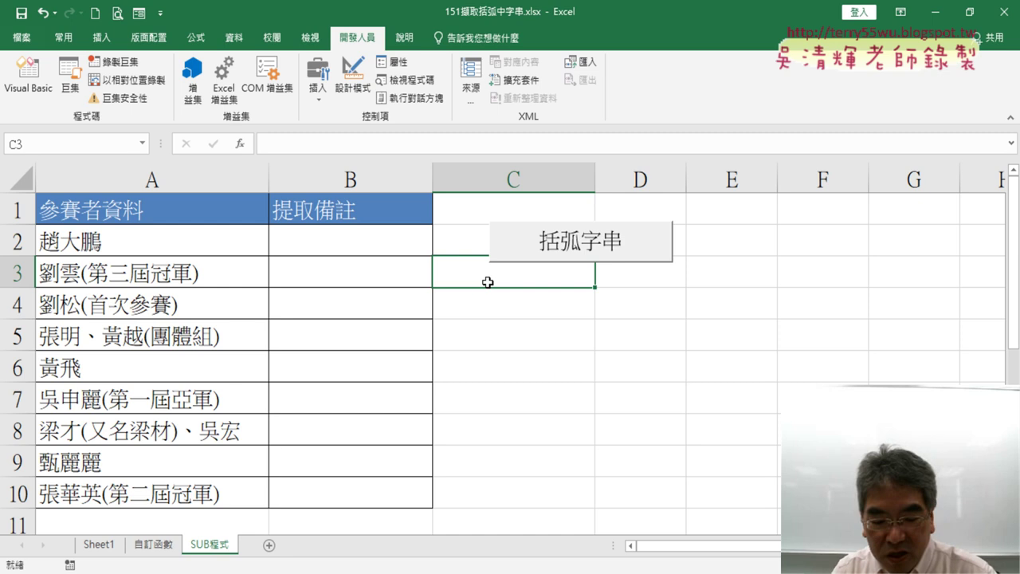
key("ctrl+v")
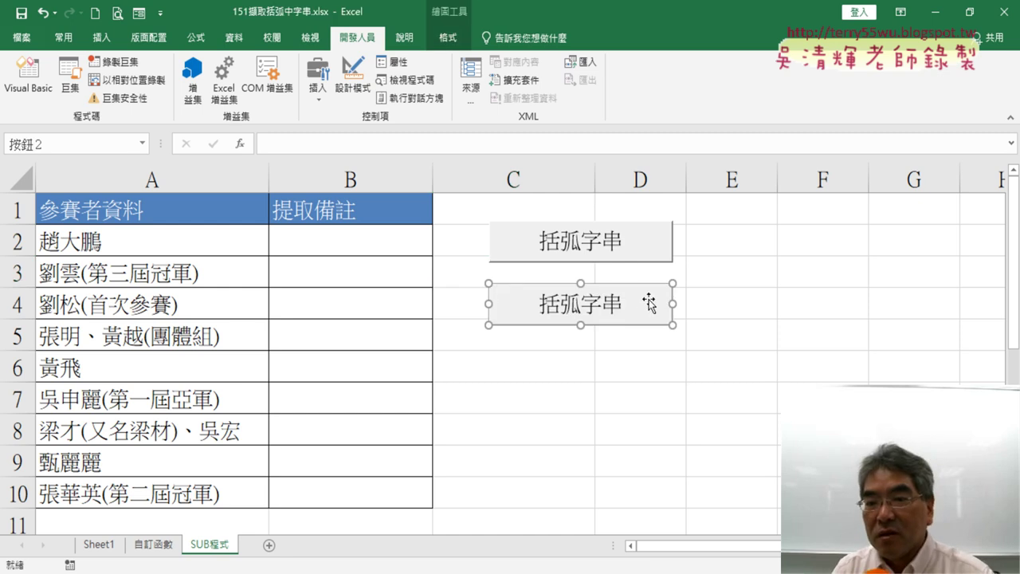
- Assign the 清除 macro to the copied button
right_click(647, 298)
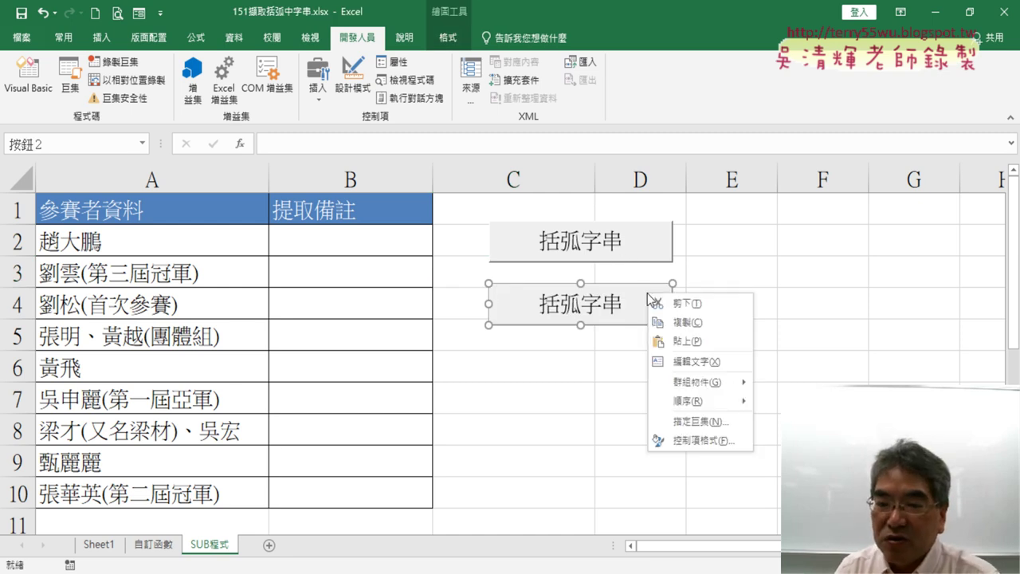
left_click(692, 429)
left_click_drag(638, 209, 795, 224)
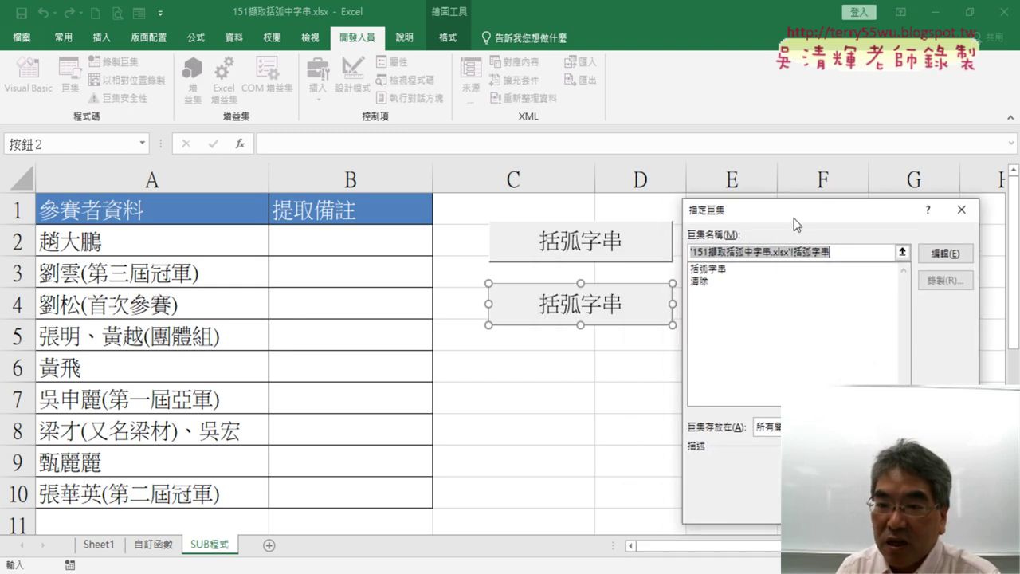
left_click(767, 280)
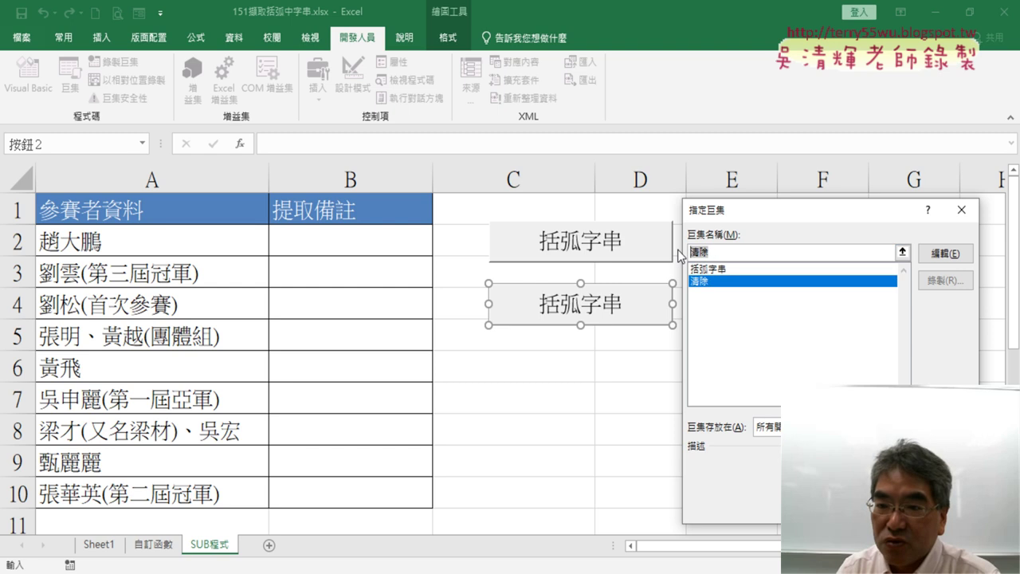
right_click(703, 253)
left_click(743, 326)
key("Return")
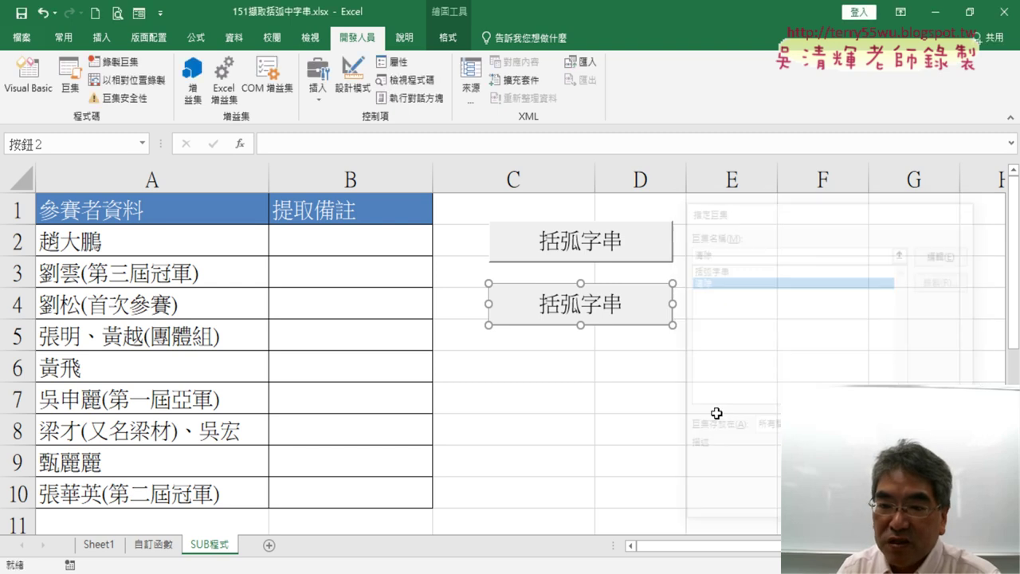
- Change the copied button's caption from 括弧字串 to 清除
left_click(547, 302)
key("Delete")
key("Delete")
key("Delete")
key("Delete")
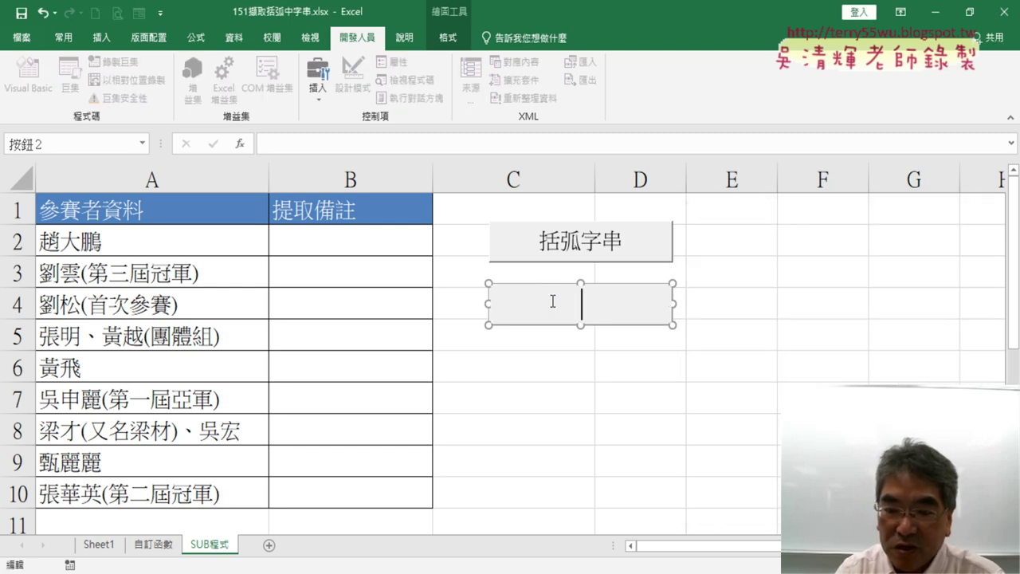
type("清除")
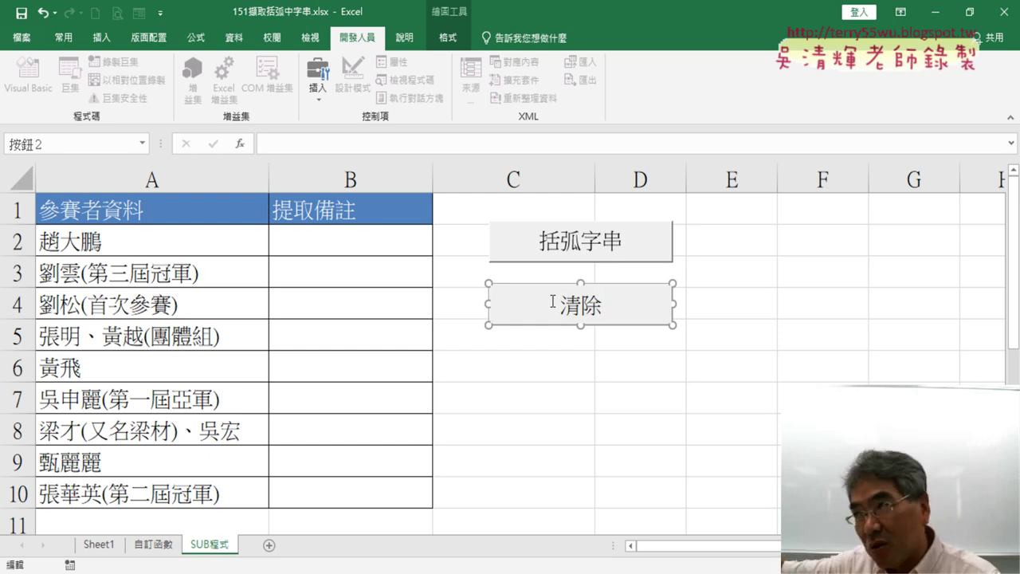
key("Escape")
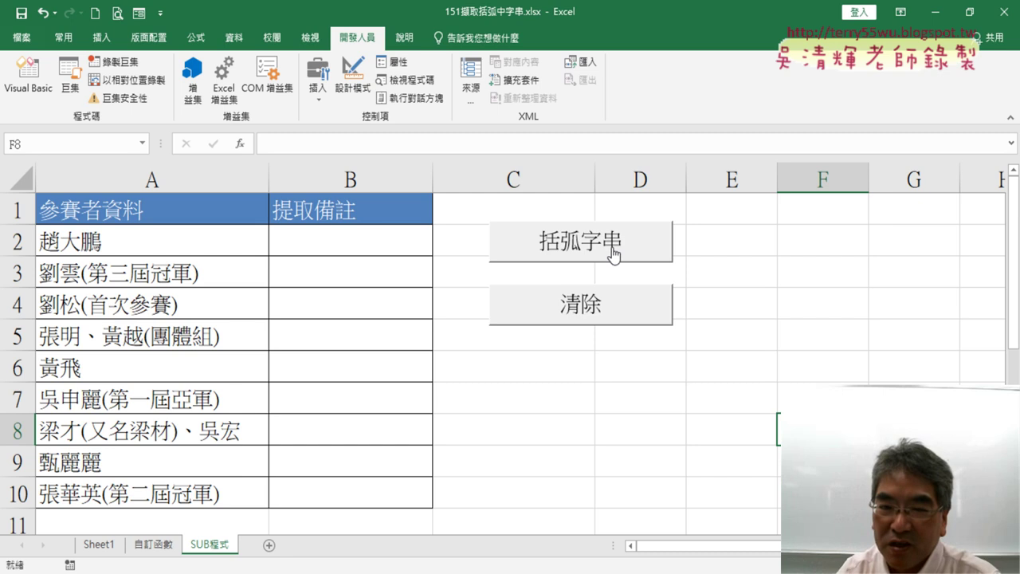
- Alternate the 括弧字串 and 清除 buttons several times, filling and clearing B2:B10
left_click(614, 253)
left_click(600, 312)
left_click(594, 253)
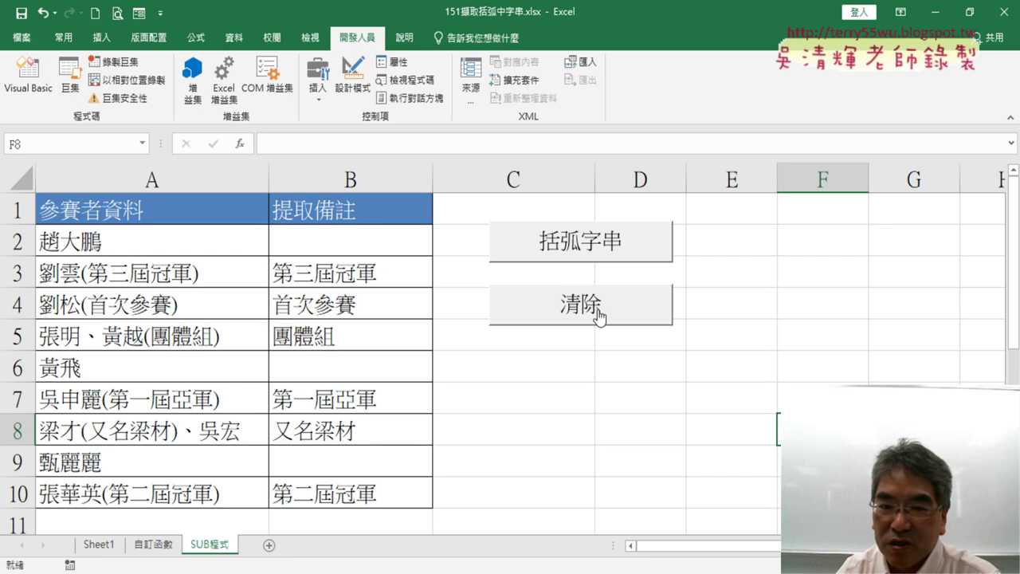
left_click(599, 313)
left_click(602, 247)
left_click(600, 311)
left_click(602, 246)
left_click(599, 311)
left_click(602, 244)
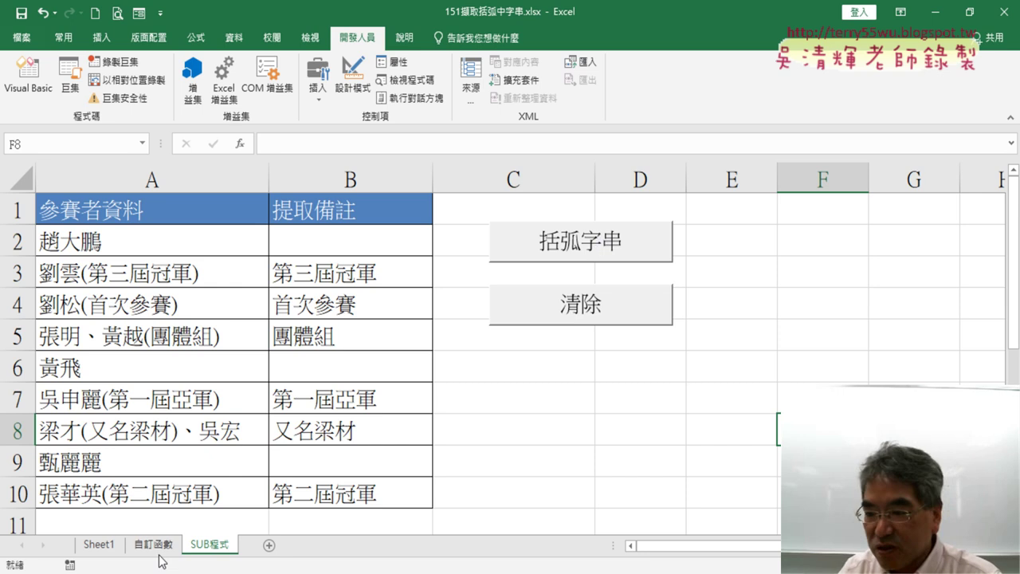
- Compare with the B2 formulas on Sheet1 and 自訂函數, then return to SUB程式
left_click(99, 545)
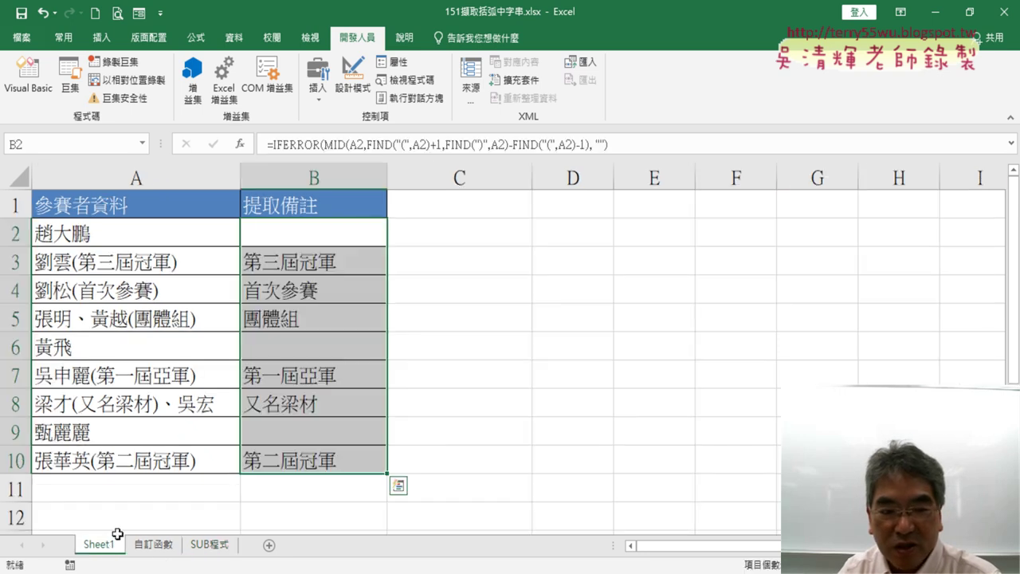
left_click(320, 233)
left_click(154, 544)
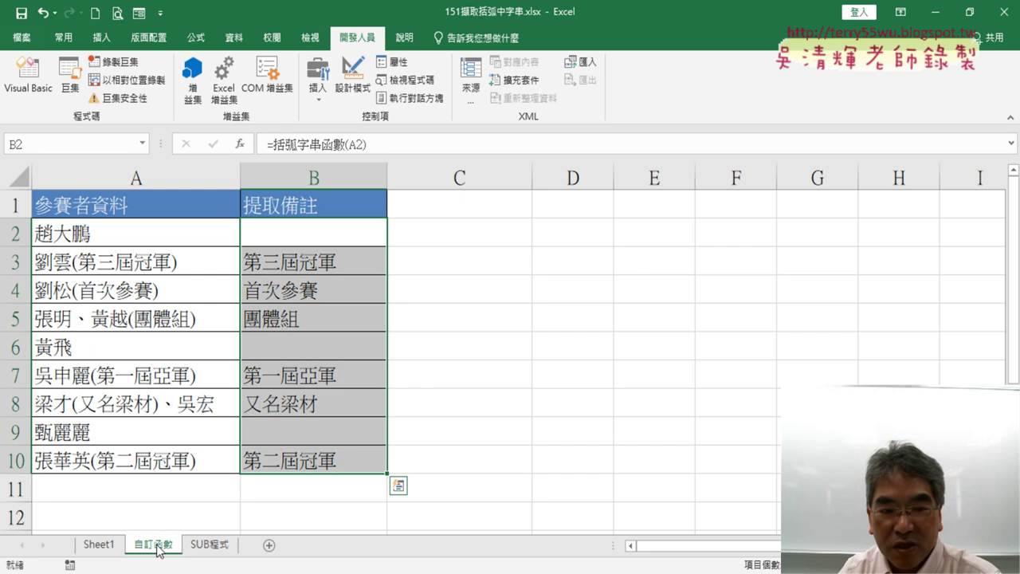
left_click(310, 226)
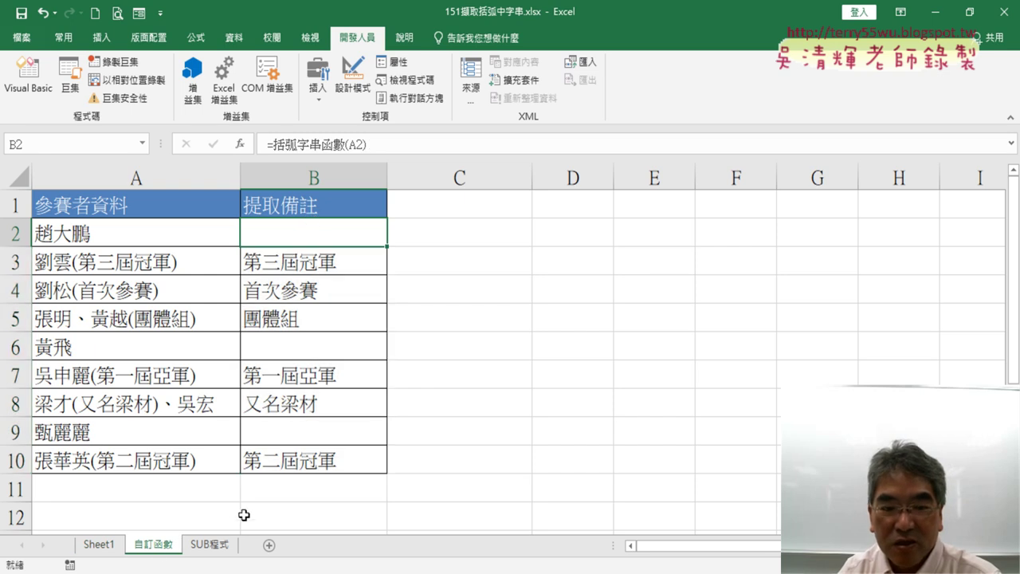
left_click(212, 548)
- Clear and refill column B, leaving B2:B10 filled with the bracketed text
left_click(566, 319)
left_click(594, 251)
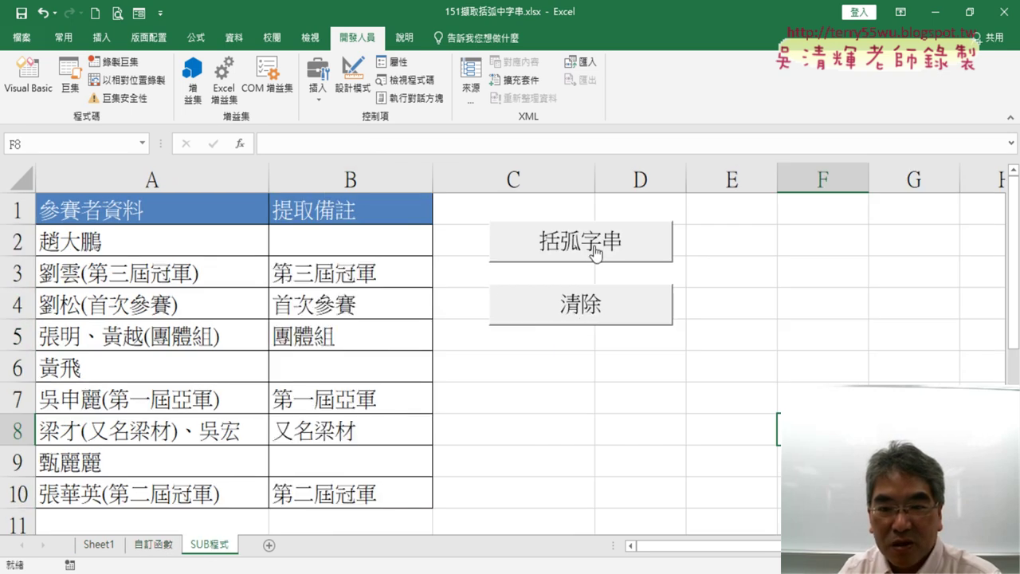
left_click(590, 307)
left_click(594, 253)
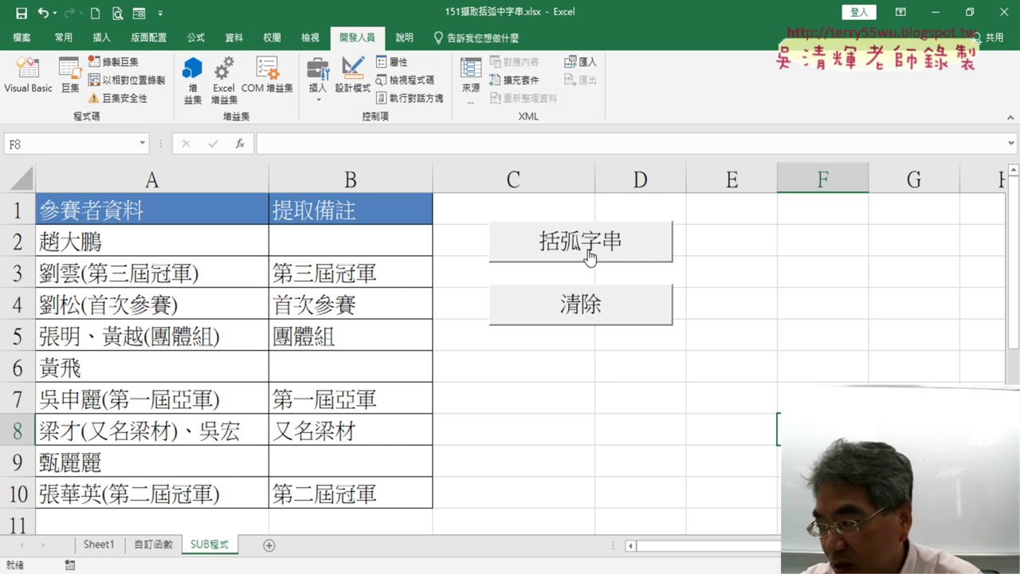